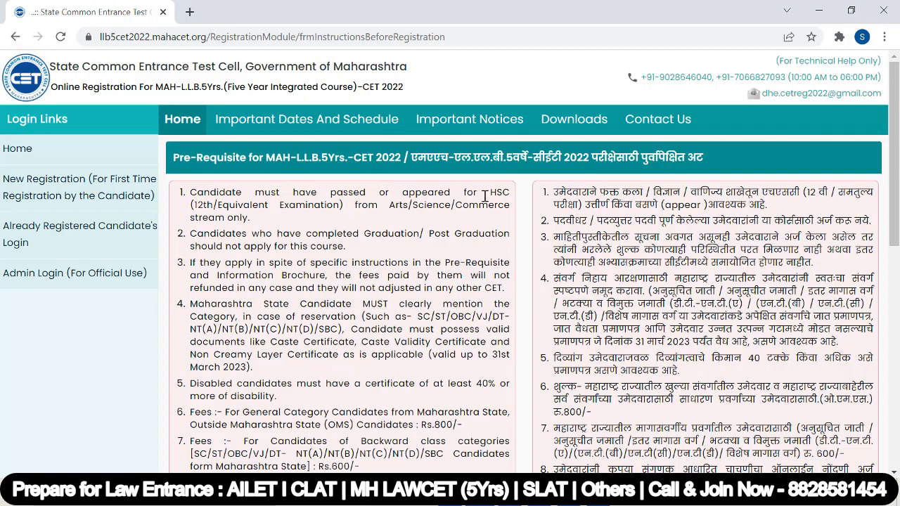
Review the HSC eligibility requirement and the rule barring graduates from applying.
drag(193, 209, 333, 206)
scroll(314, 232, down, 1)
click(314, 176)
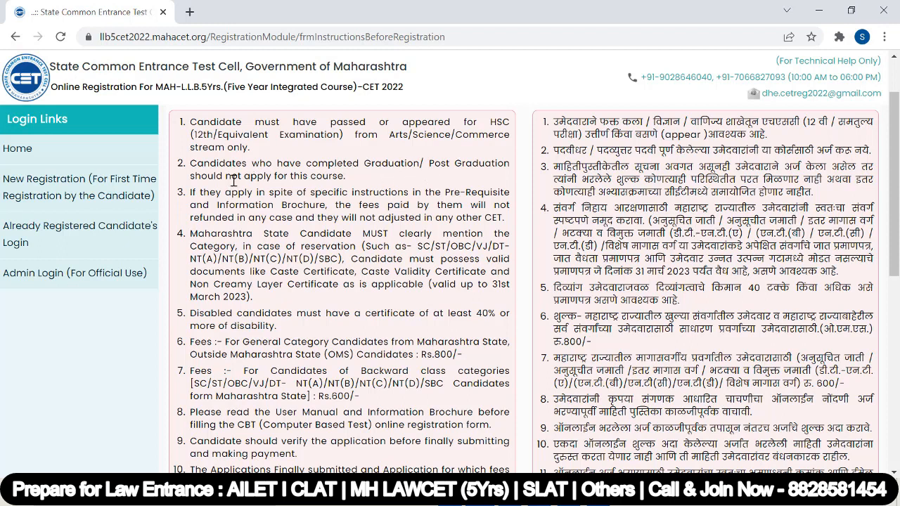
drag(238, 176, 363, 183)
click(363, 182)
scroll(358, 184, up, 1)
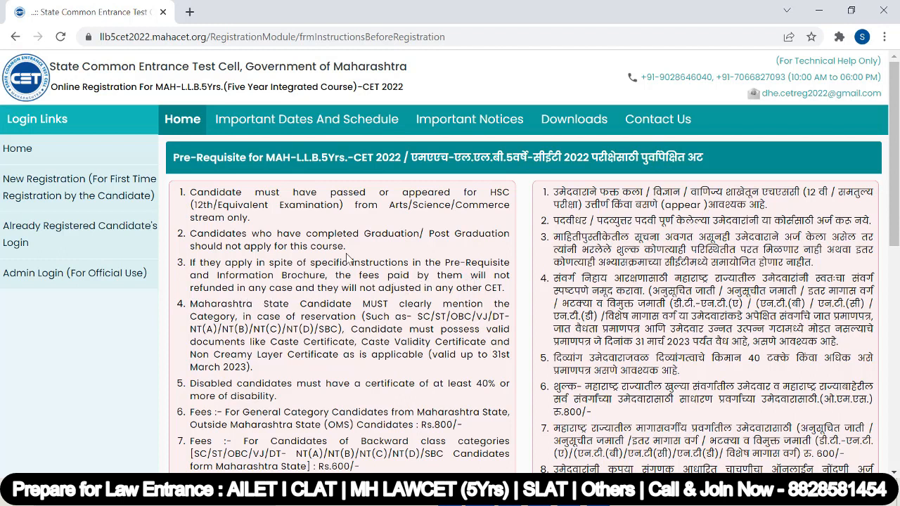
Review the reservation category rules, item 4's document requirements and the certificate validity date.
triple_click(222, 329)
click(190, 308)
drag(190, 308, 260, 371)
click(345, 368)
scroll(339, 310, down, 2)
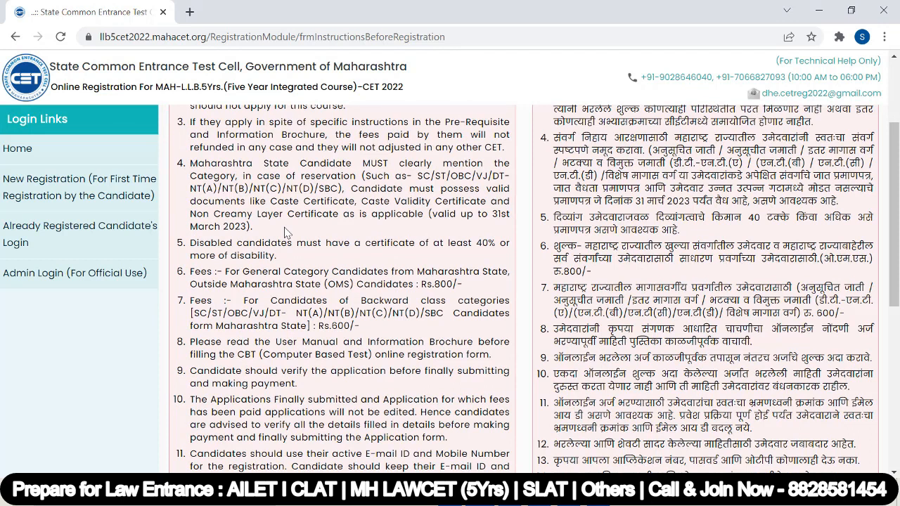
drag(431, 215, 501, 215)
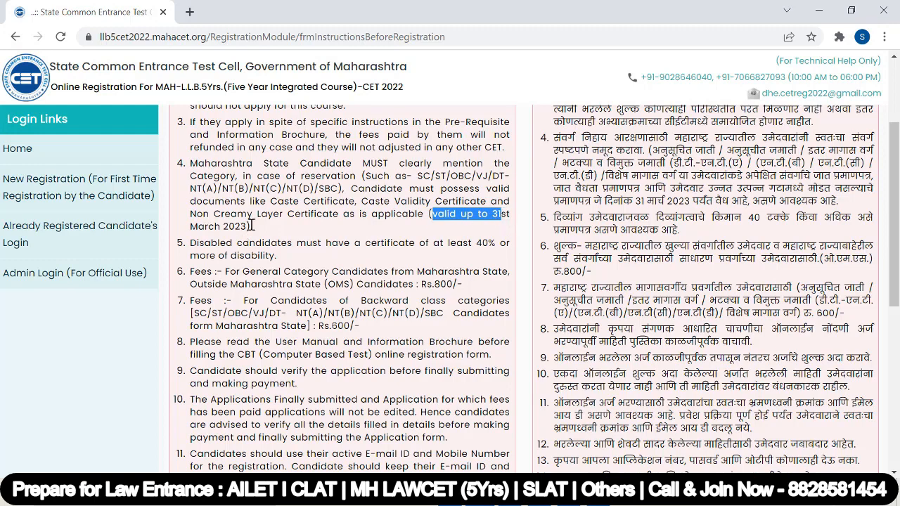
click(291, 219)
Tick the prerequisite confirmation checkbox and accept the conditions to proceed.
scroll(291, 219, down, 5)
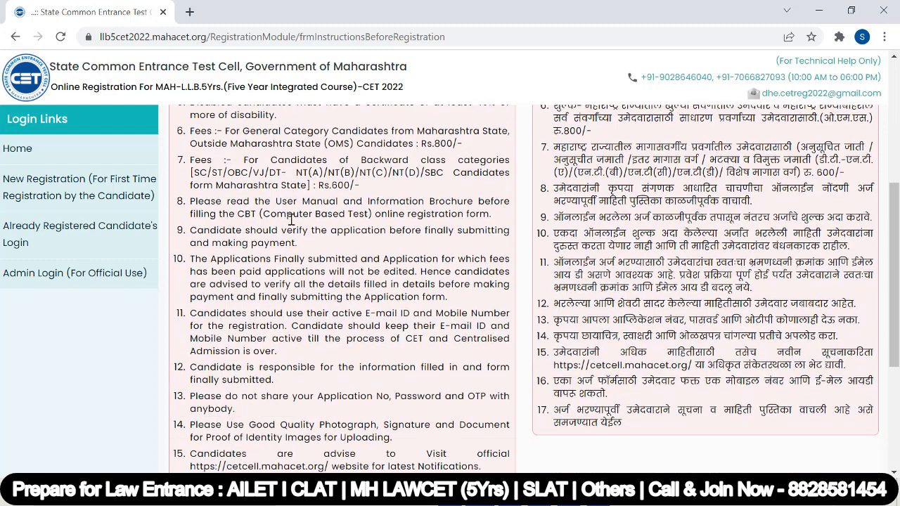
scroll(290, 220, down, 1)
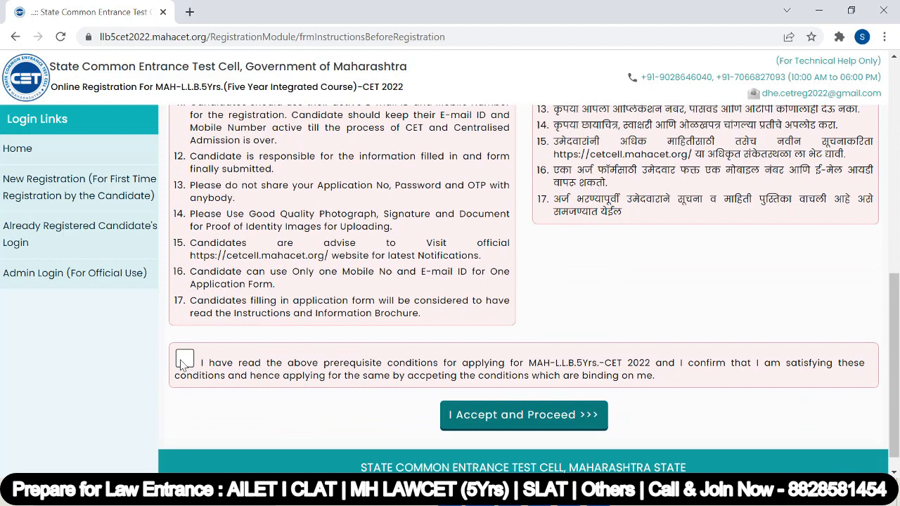
click(182, 363)
click(522, 417)
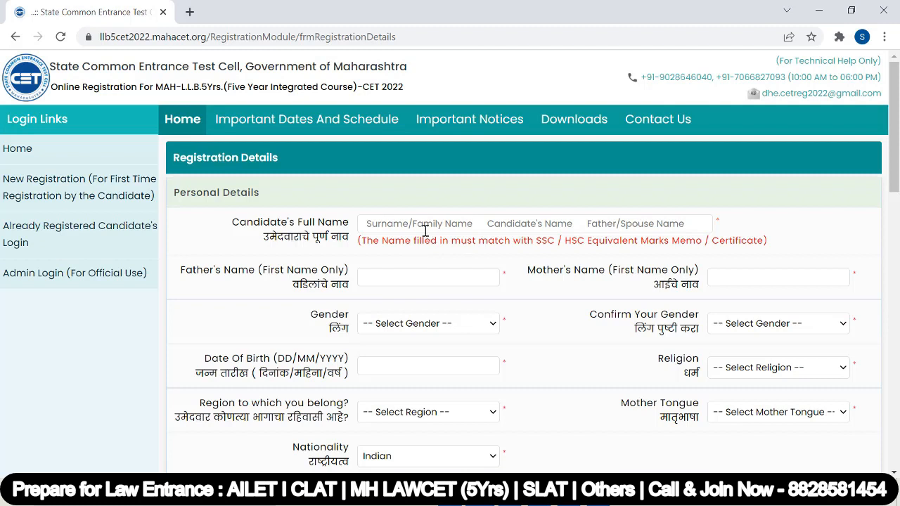
Enter the candidate's full name, father's name and mother's name.
click(387, 224)
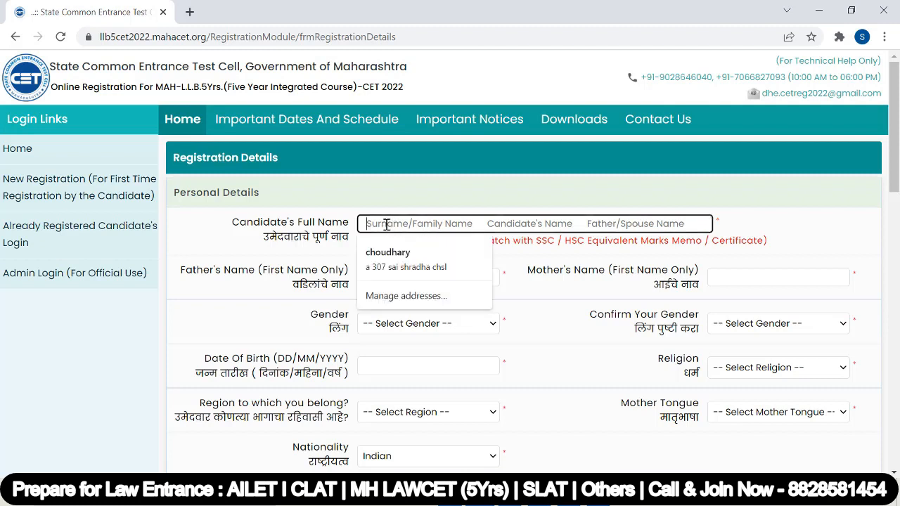
click(391, 278)
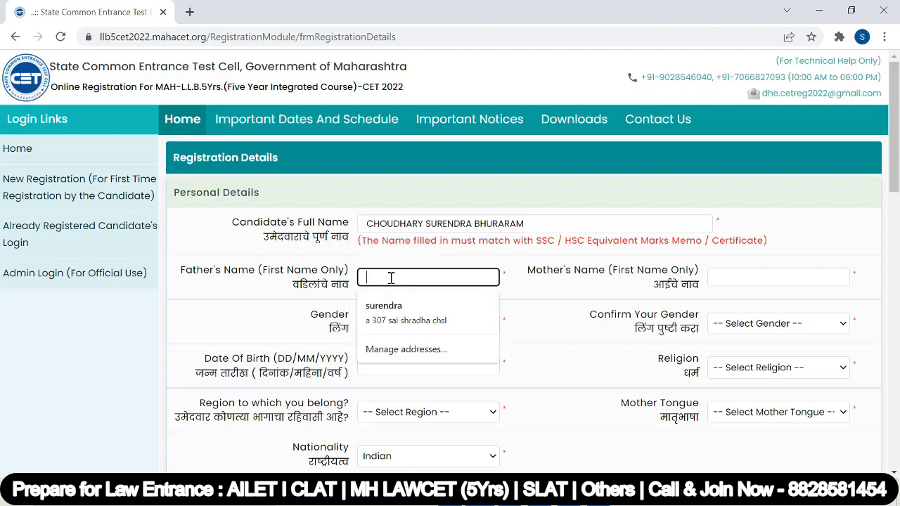
text(Bhuraram)
click(738, 276)
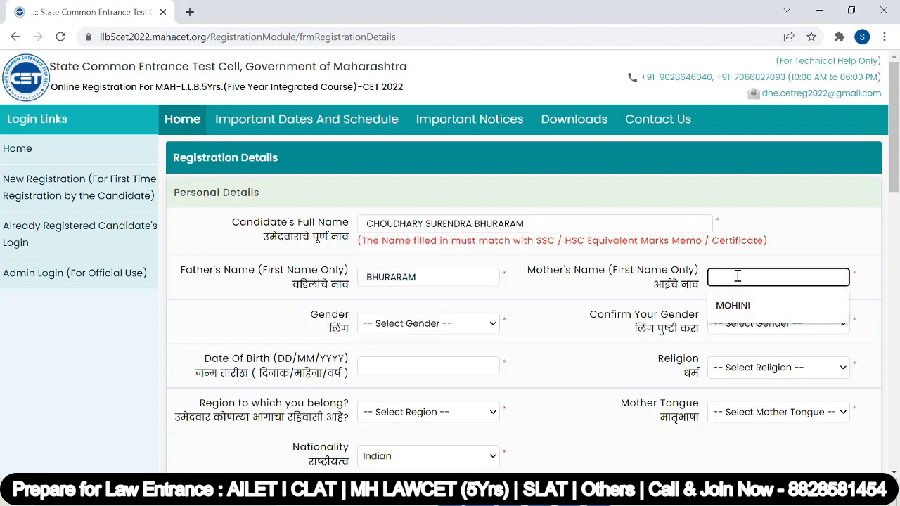
click(761, 303)
Set gender to Male in both gender fields and fill in the date of birth.
key(Tab)
key(m)
scroll(763, 253, down, 1)
click(764, 254)
click(739, 299)
click(396, 295)
click(388, 324)
Choose Hindu as religion, Rural as region and Hindi as mother tongue.
click(747, 299)
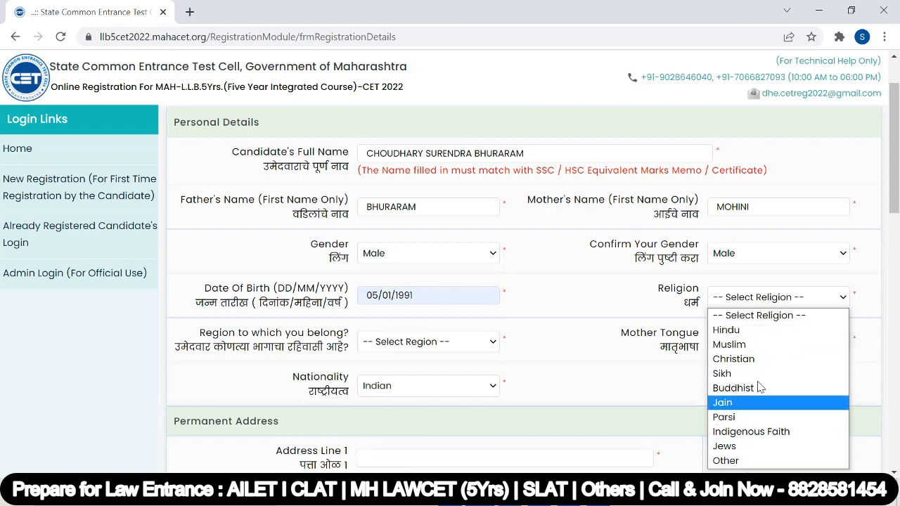
click(772, 330)
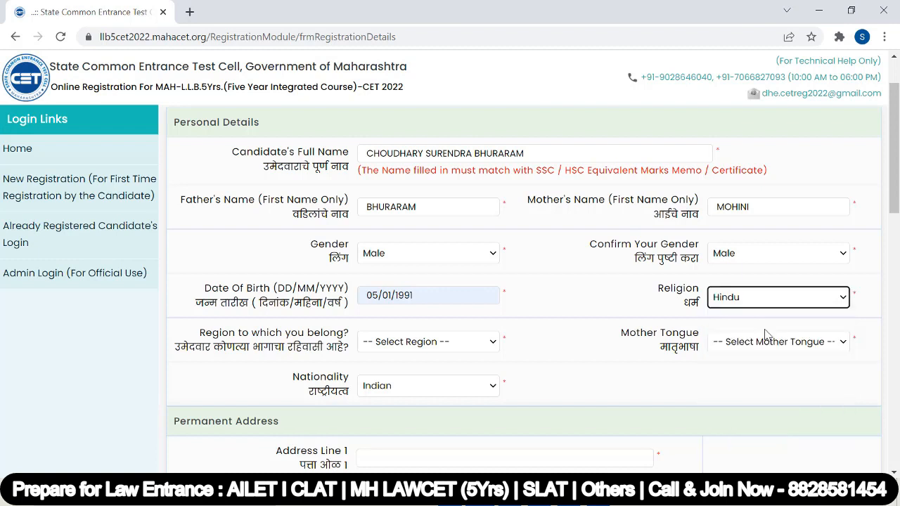
click(442, 343)
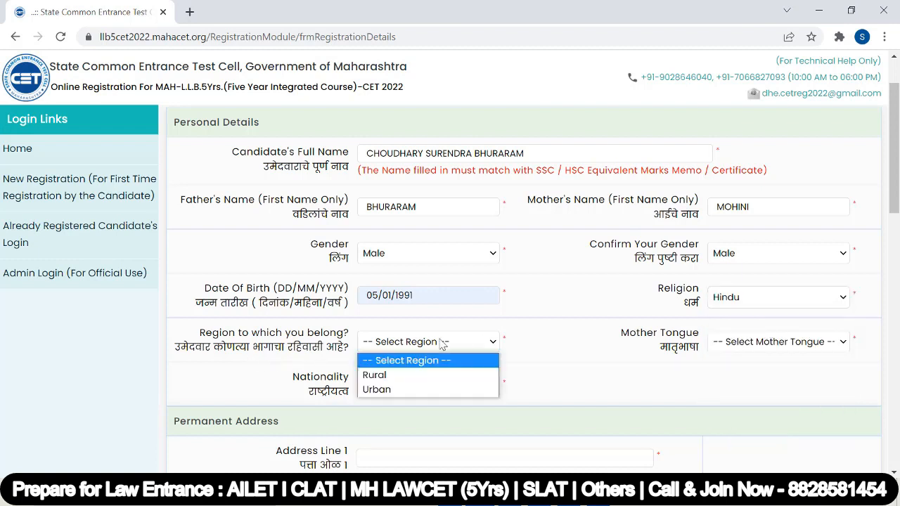
click(419, 375)
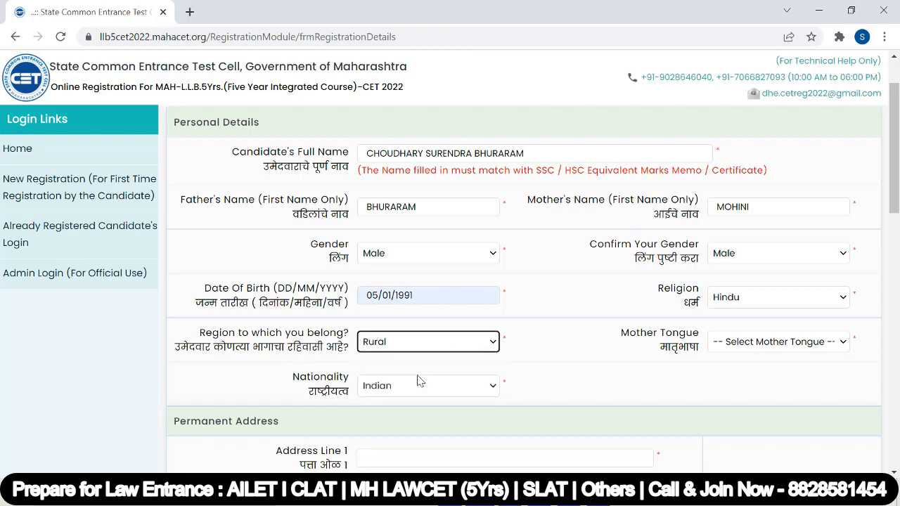
click(740, 343)
click(728, 148)
Fill the permanent address lines from the saved address.
scroll(436, 243, down, 3)
click(436, 244)
click(398, 302)
scroll(404, 309, down, 1)
click(405, 312)
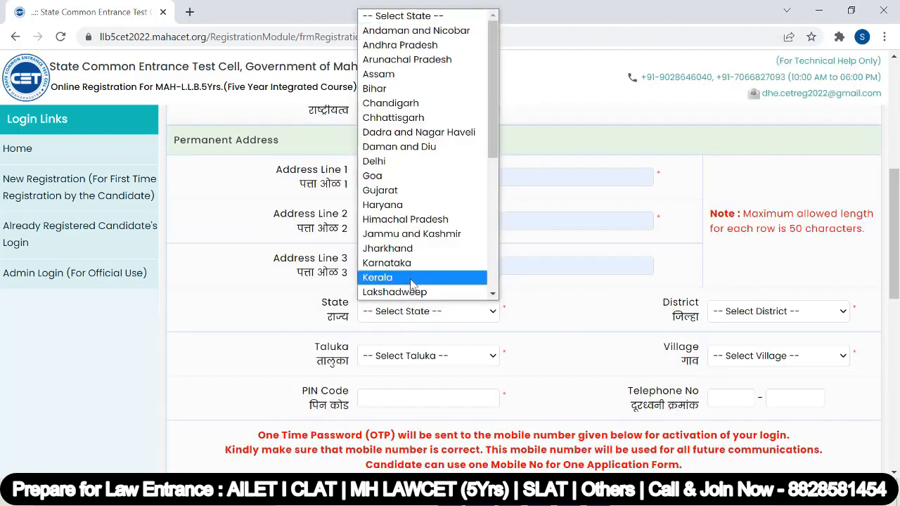
Set state Maharashtra, Taluka Vasai, village Vasai-Virar City (M Corp) and PIN 401209.
click(410, 356)
click(410, 375)
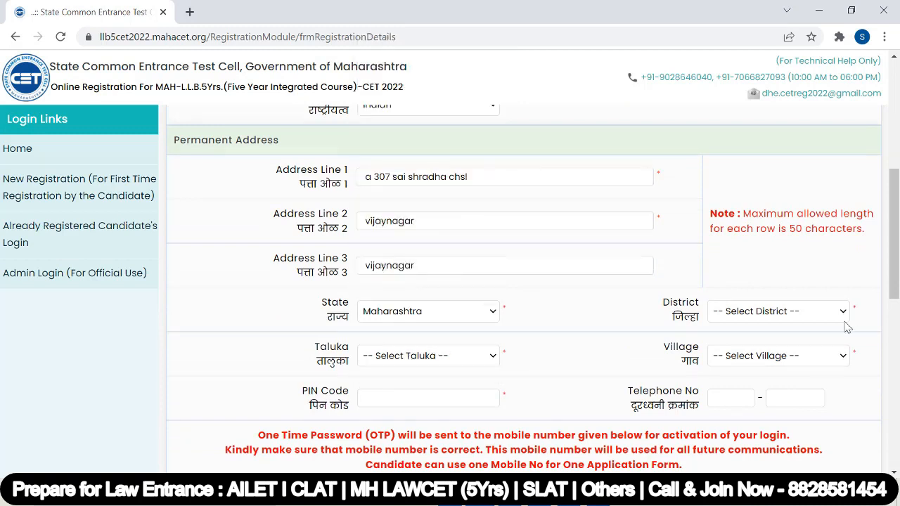
click(829, 320)
click(776, 358)
click(396, 257)
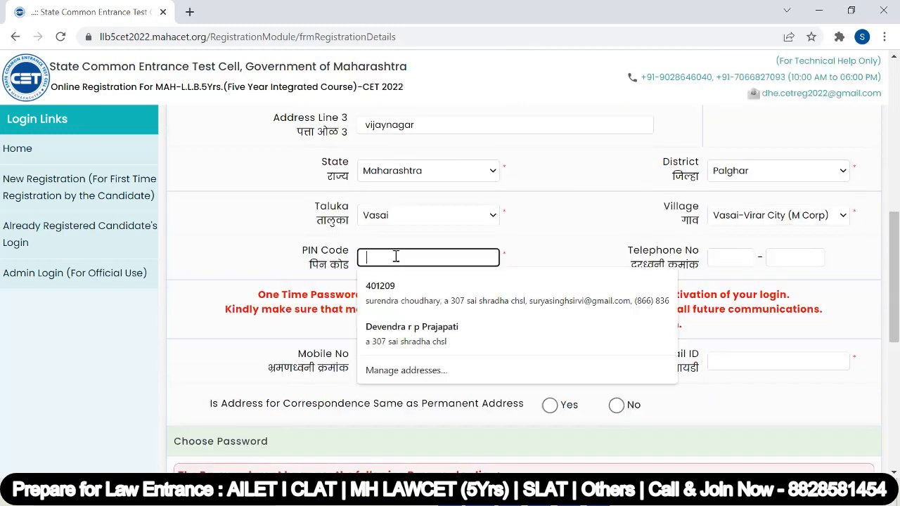
click(422, 285)
Clear the unwanted autofilled telephone number.
click(745, 257)
drag(750, 257, 675, 256)
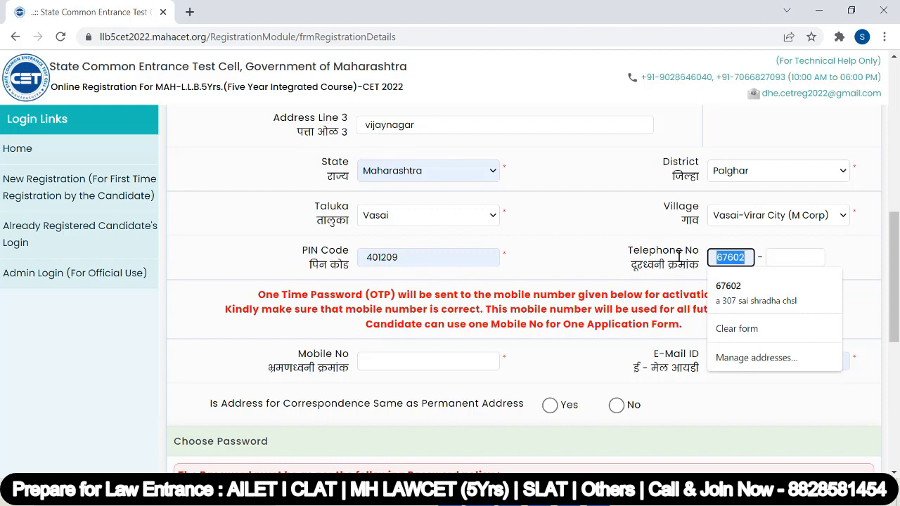
key(BackSpace)
scroll(357, 237, down, 1)
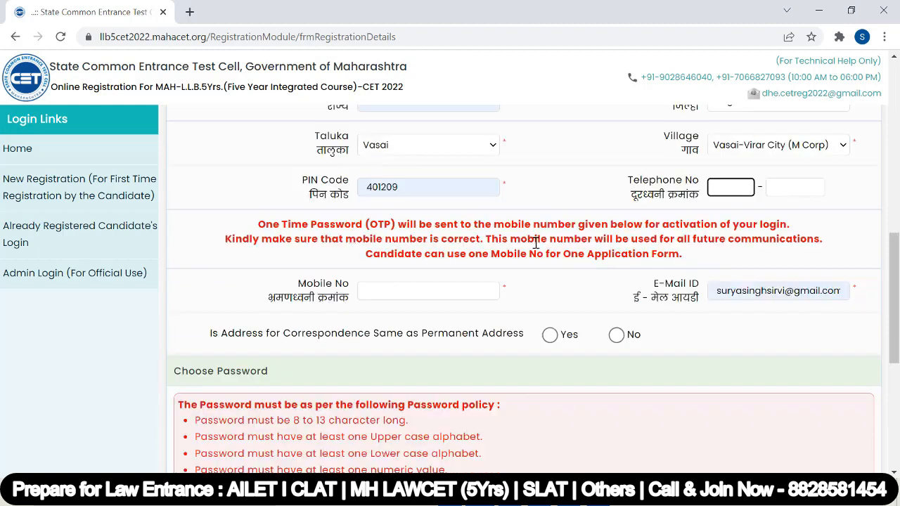
scroll(536, 242, up, 1)
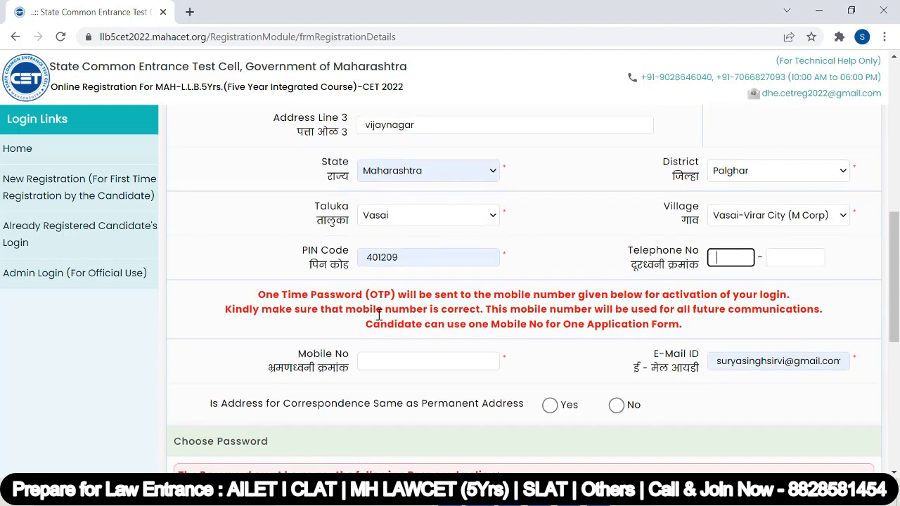
Fill in the mobile number from the saved suggestion and dismiss the autofill list.
click(368, 361)
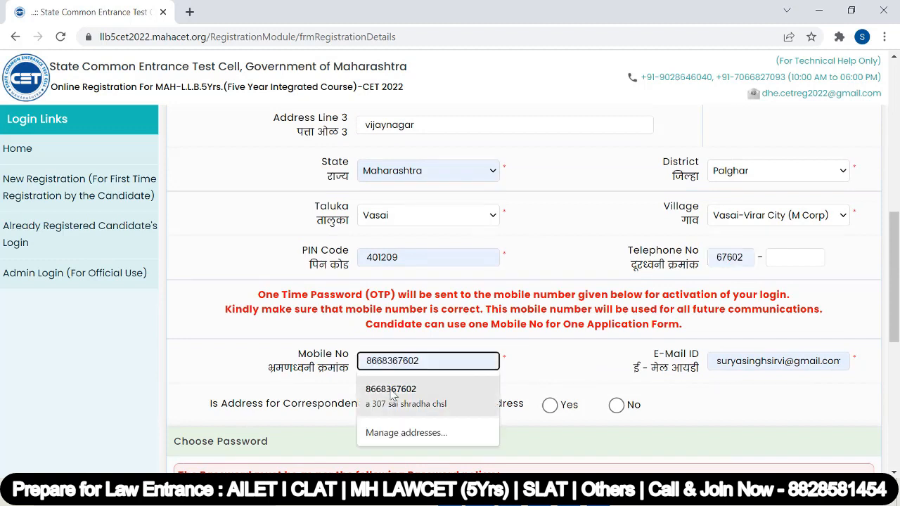
click(392, 394)
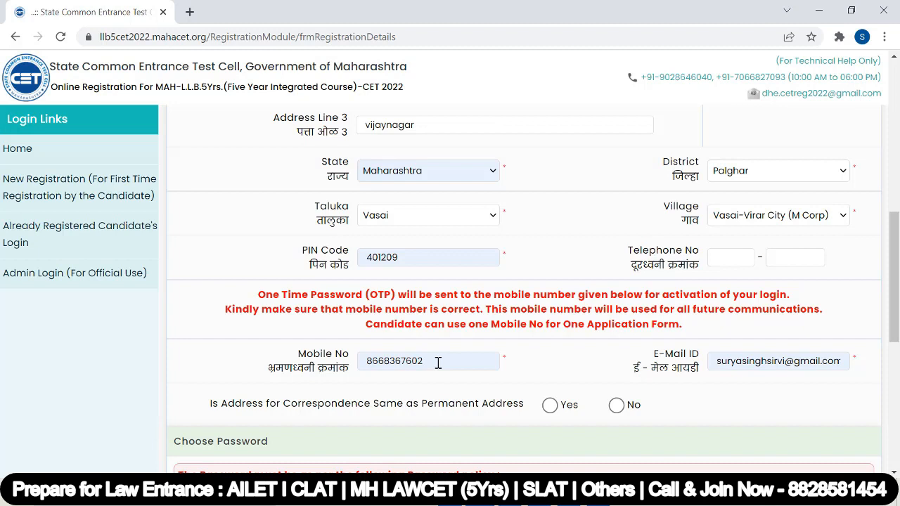
scroll(438, 362, up, 1)
scroll(436, 361, down, 2)
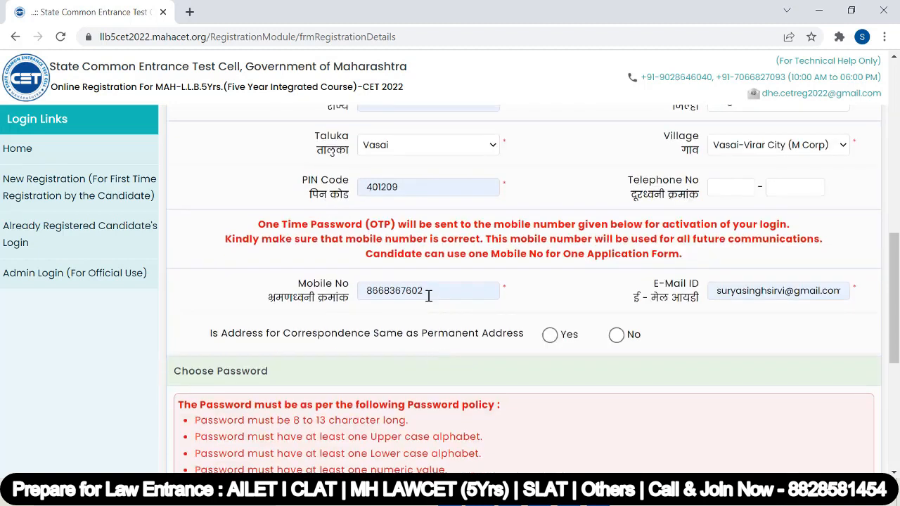
double_click(428, 292)
click(821, 337)
Mark the correspondence address as the same as the permanent address.
click(551, 338)
scroll(396, 251, down, 4)
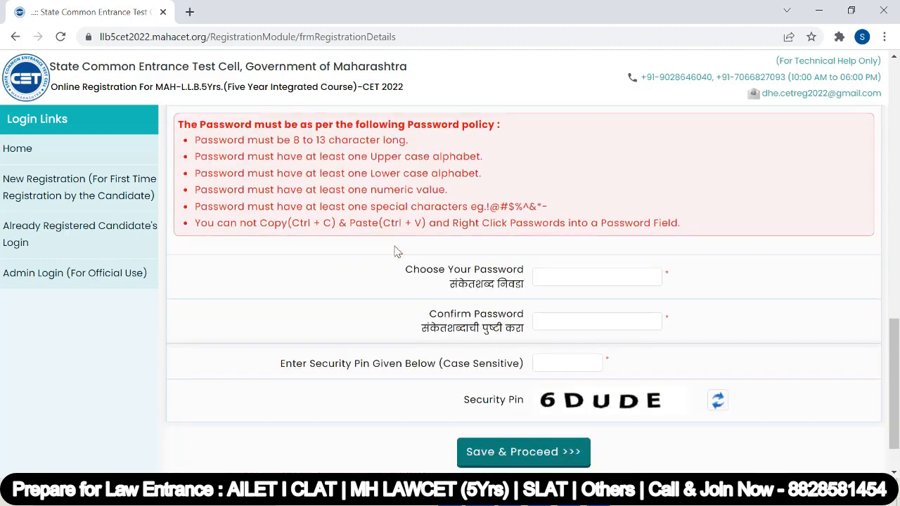
scroll(318, 206, up, 1)
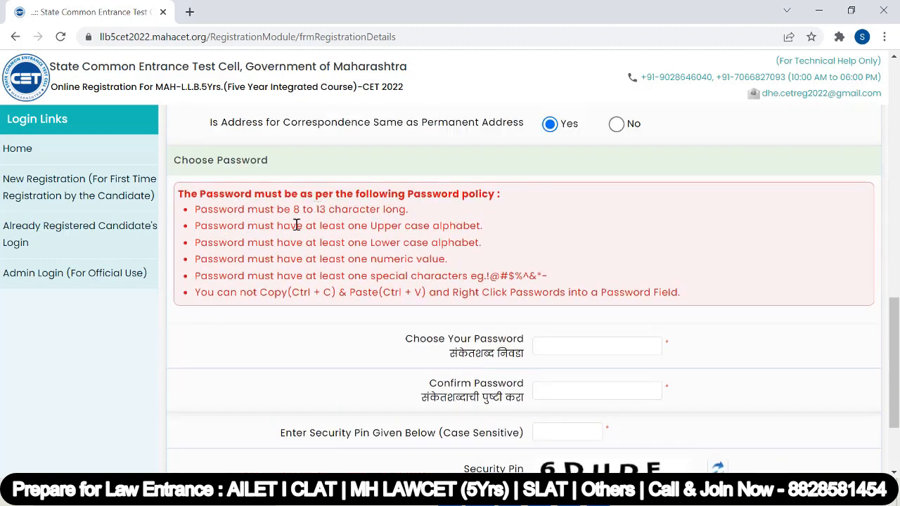
drag(295, 212, 412, 212)
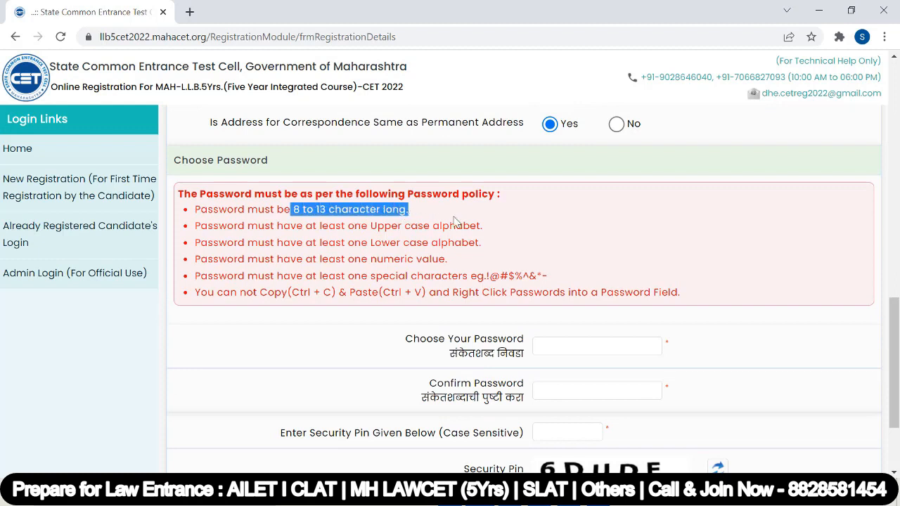
click(458, 222)
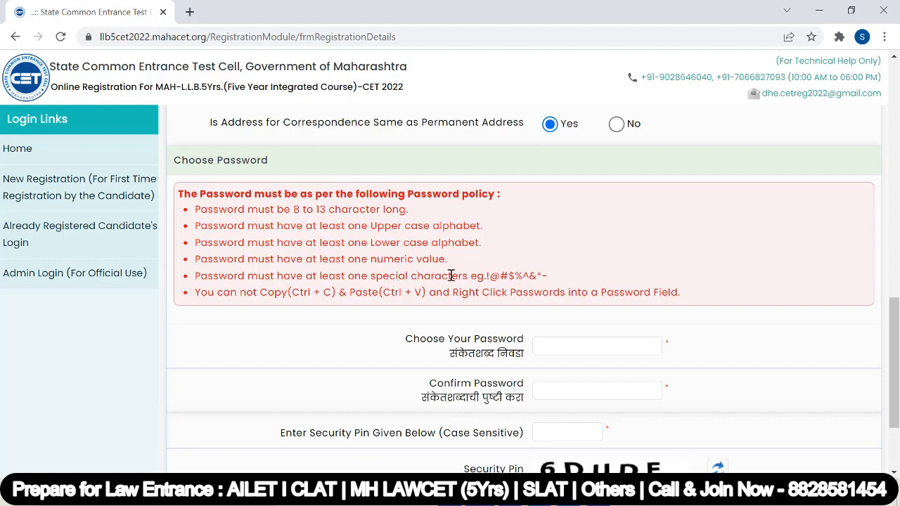
Enter and confirm the account password, fill in the security pin, and submit the registration.
click(562, 347)
text(**********)
click(552, 385)
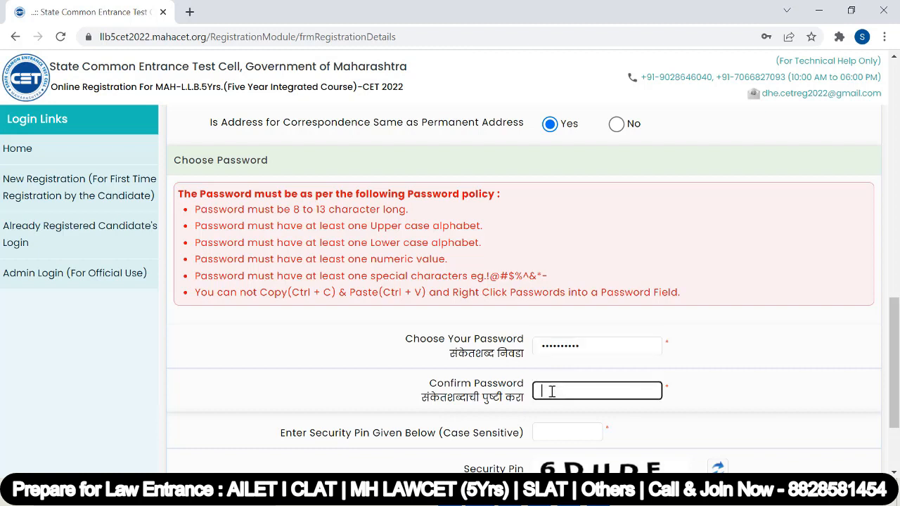
text(**********)
scroll(548, 352, down, 2)
click(555, 308)
text(6DUDE)
click(530, 397)
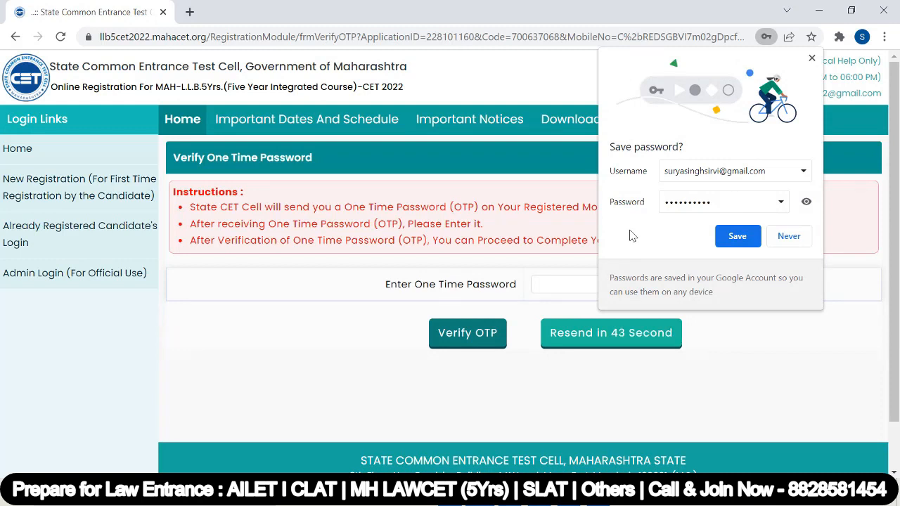
Save the password in Chrome, then paste and verify the one-time password.
click(738, 237)
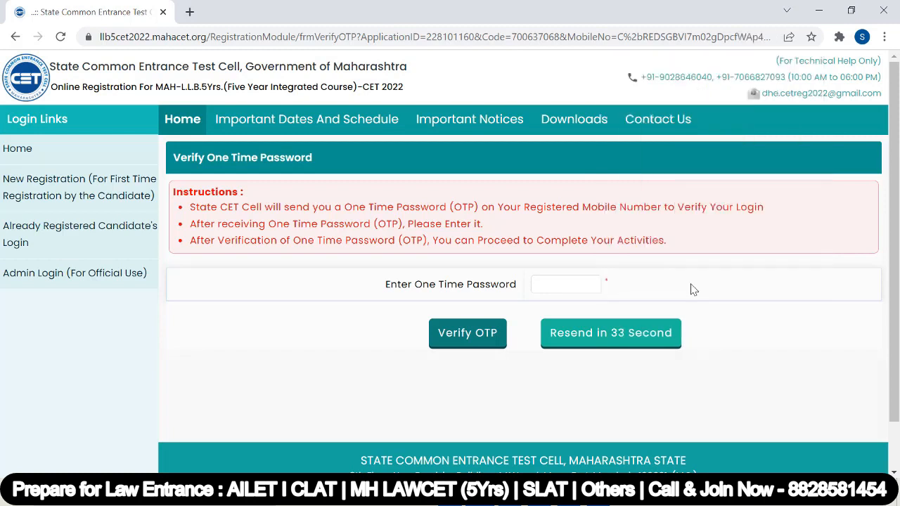
click(546, 283)
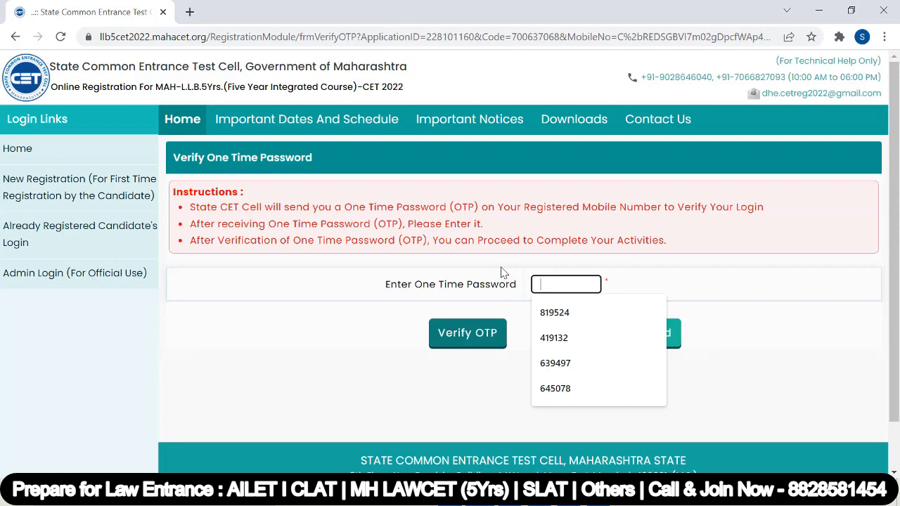
key(ctrl+v)
click(468, 335)
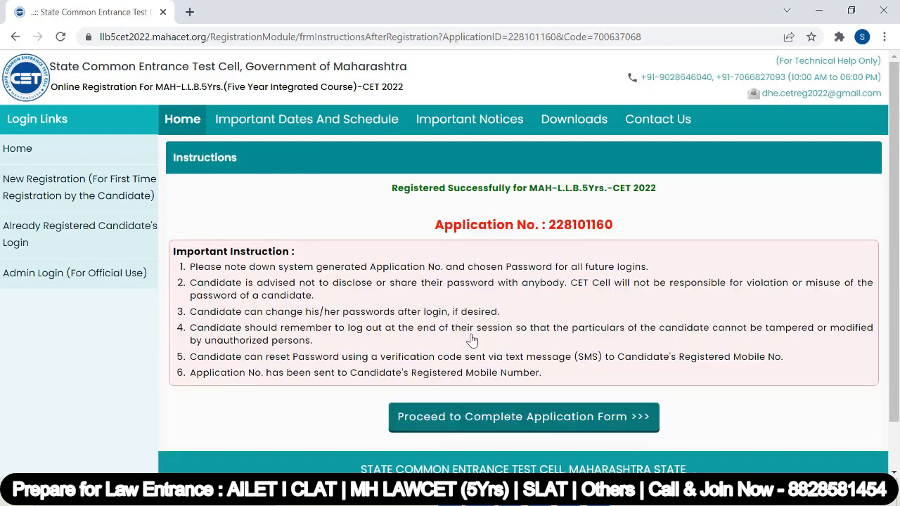
Note the generated application number, then continue to the Registered Candidates Sign In page.
drag(549, 226, 637, 239)
click(355, 201)
scroll(355, 206, down, 1)
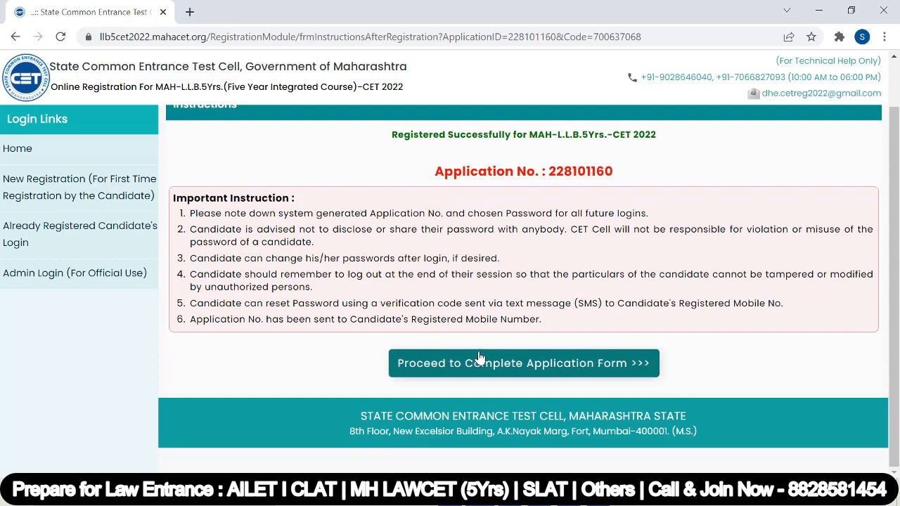
scroll(546, 371, up, 1)
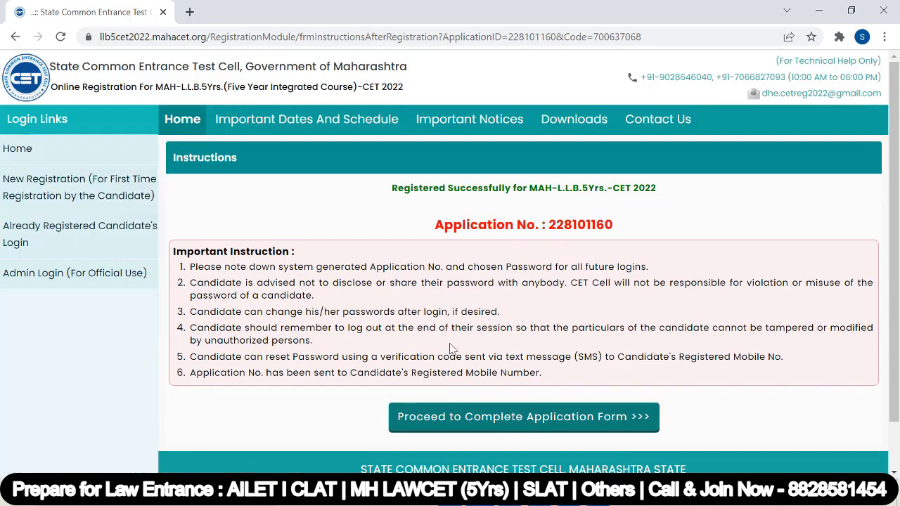
scroll(451, 349, down, 1)
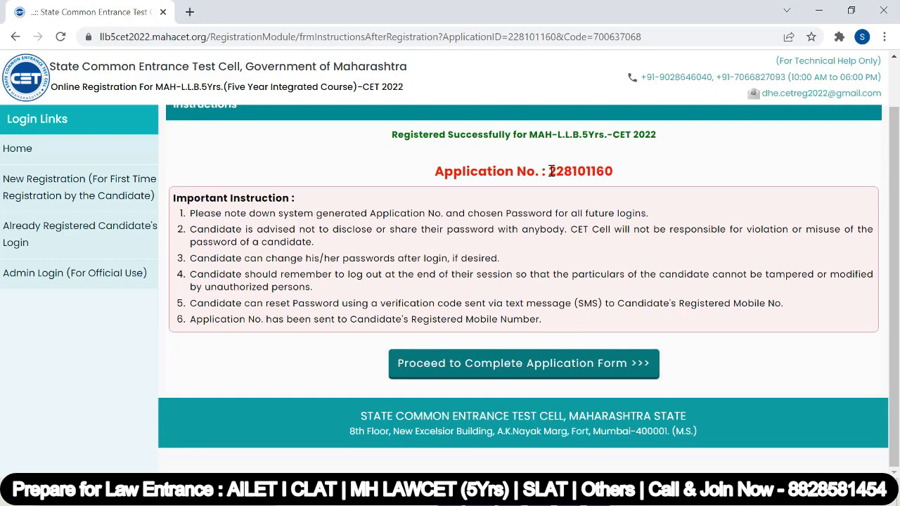
drag(550, 172, 646, 175)
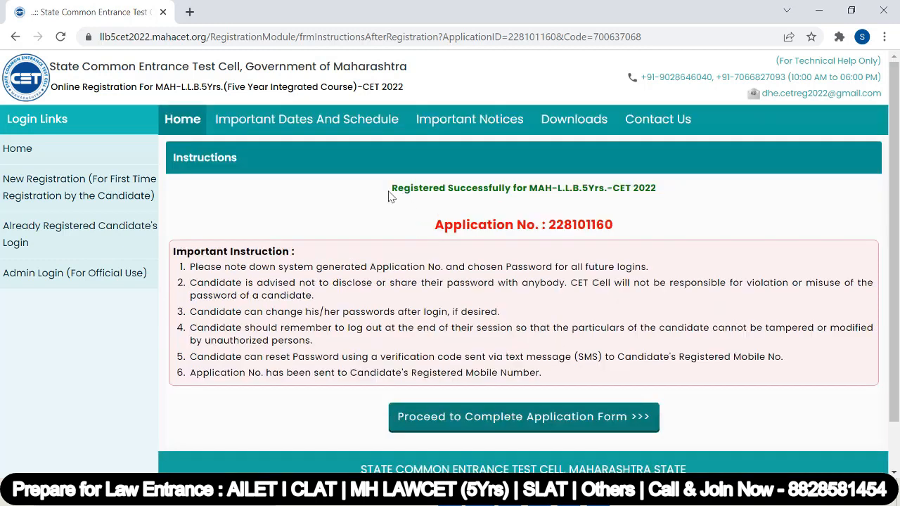
drag(389, 191, 679, 191)
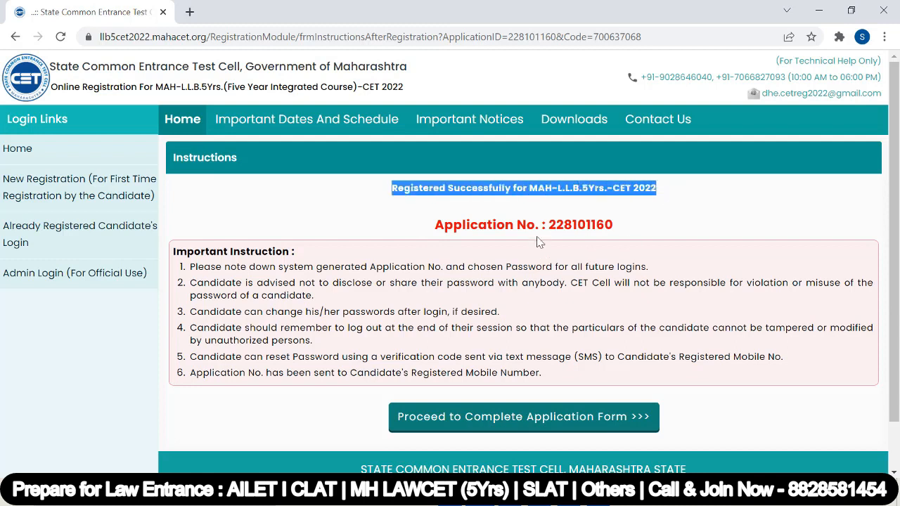
drag(549, 225, 629, 233)
click(629, 232)
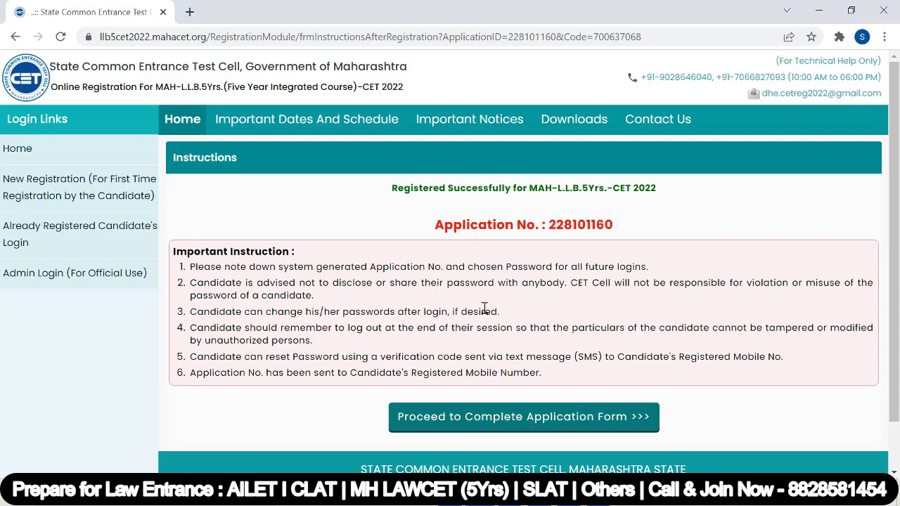
scroll(373, 307, down, 1)
scroll(373, 308, down, 1)
click(507, 372)
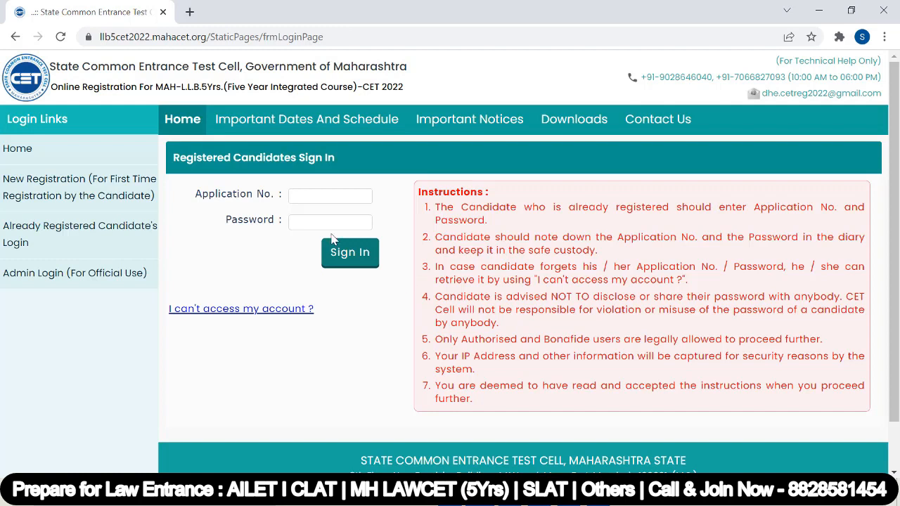
Sign in with the application number and password and check the incomplete application status.
click(304, 195)
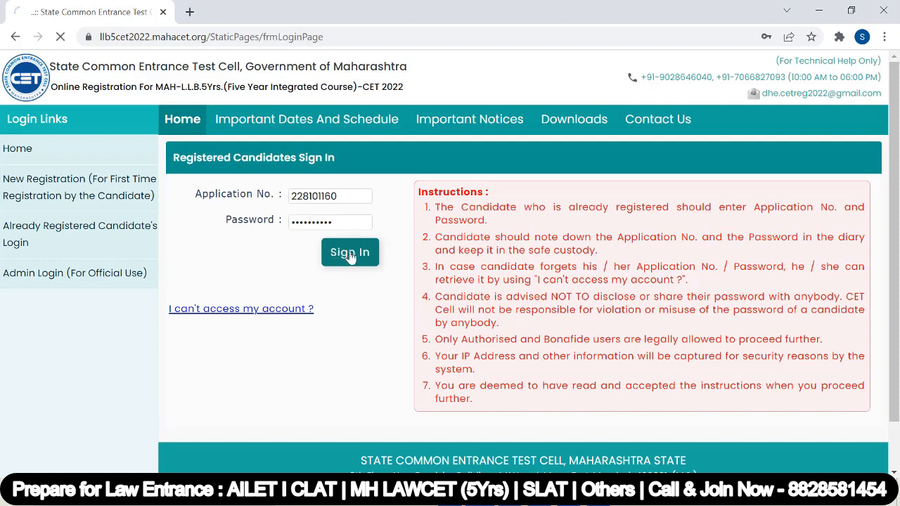
click(349, 252)
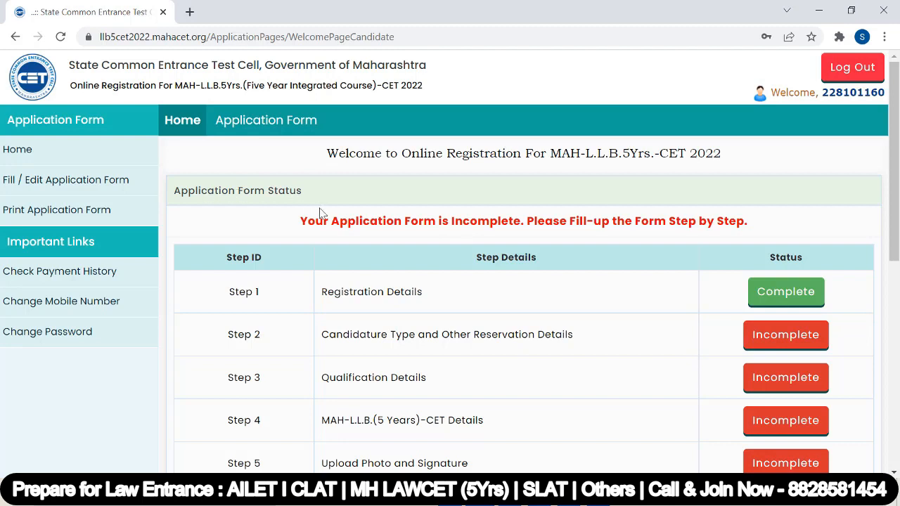
drag(296, 231, 776, 233)
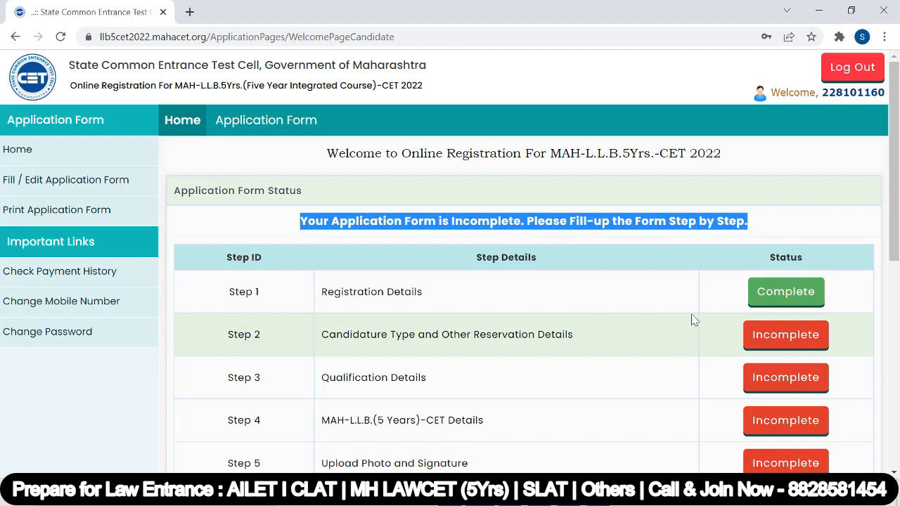
scroll(469, 315, down, 4)
scroll(472, 313, up, 4)
scroll(492, 327, down, 1)
scroll(444, 314, down, 2)
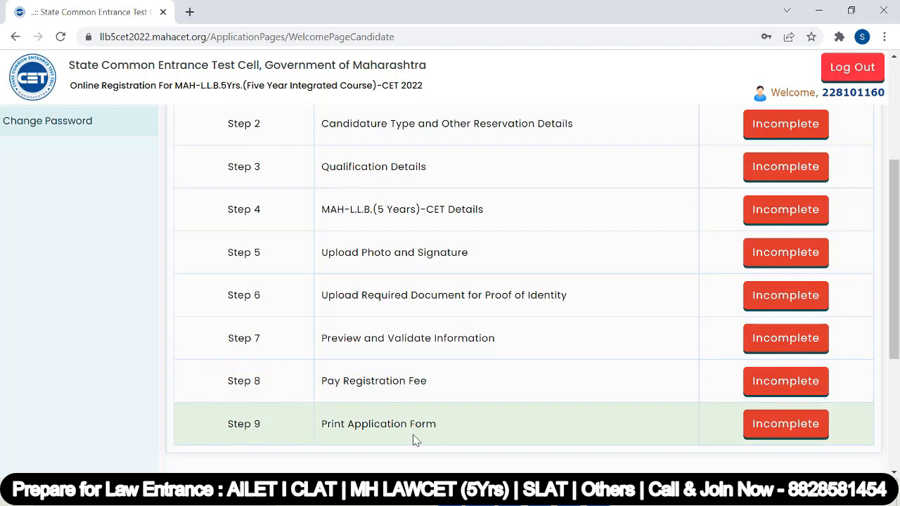
scroll(413, 439, up, 3)
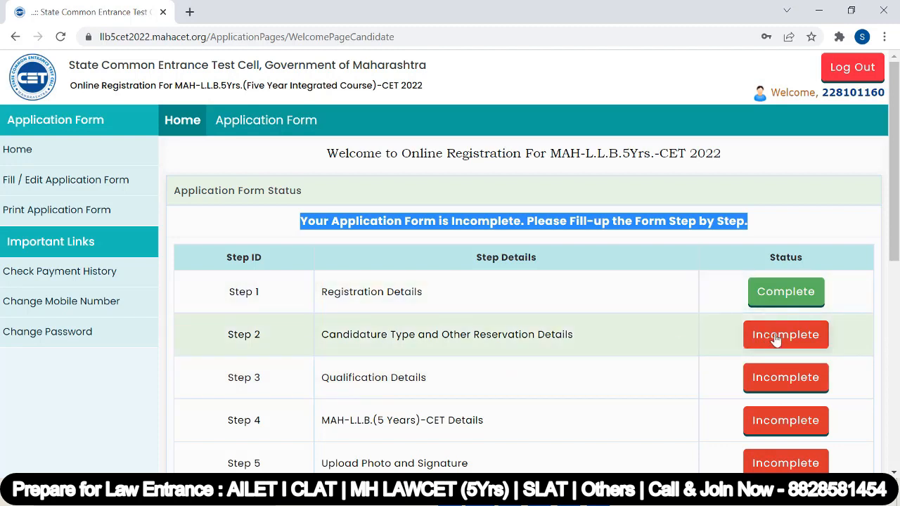
Open the completed Step 1 Registration Details and look through the saved entries.
click(779, 299)
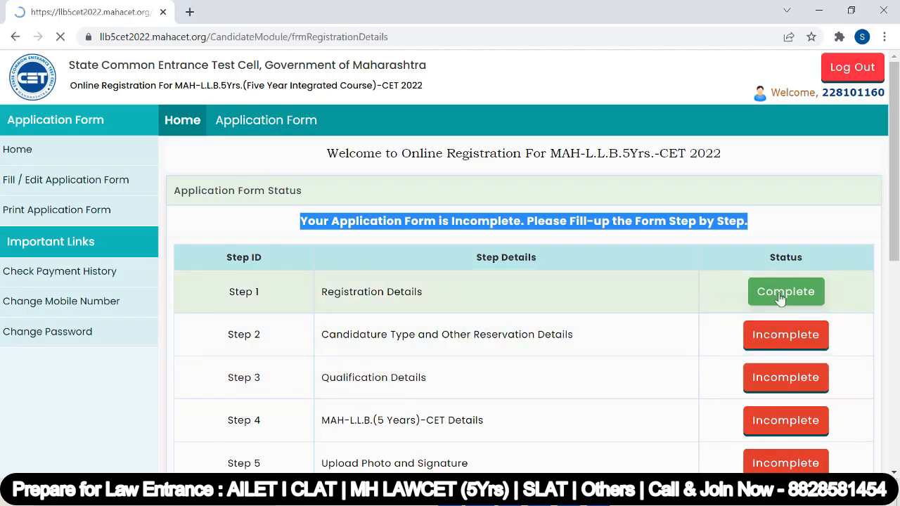
scroll(583, 324, down, 5)
scroll(581, 326, up, 4)
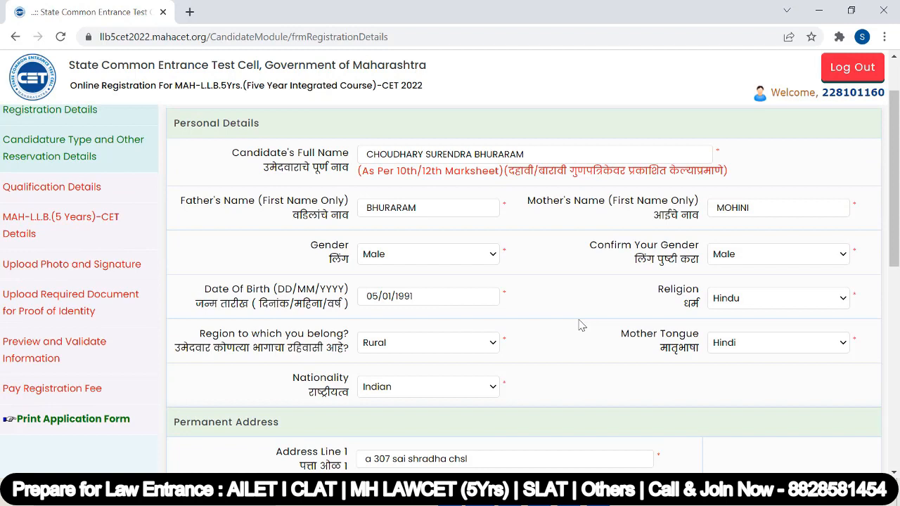
scroll(582, 327, down, 7)
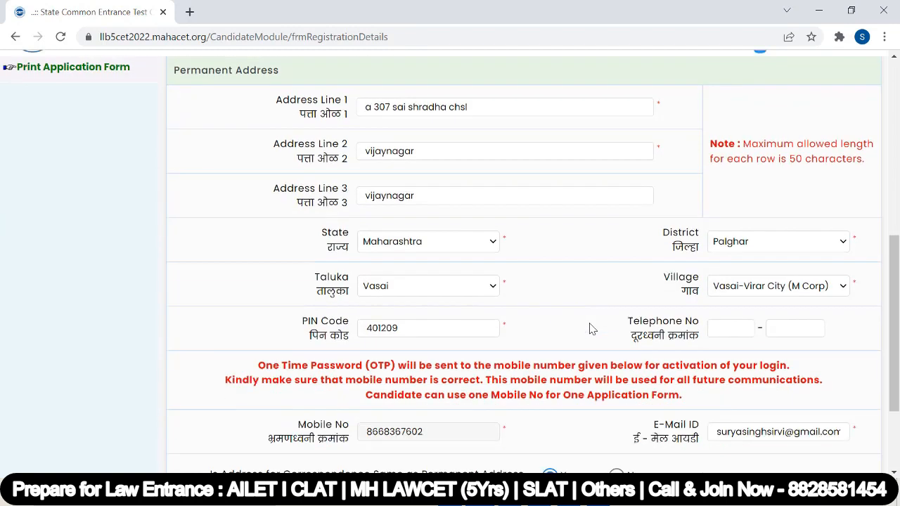
Save the Registration Details and choose OMS as the candidature type on the next page.
click(555, 398)
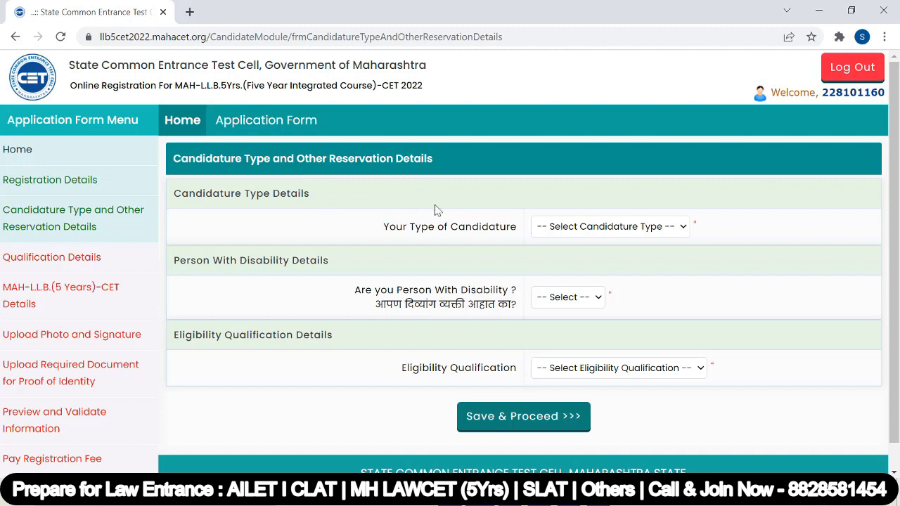
click(682, 232)
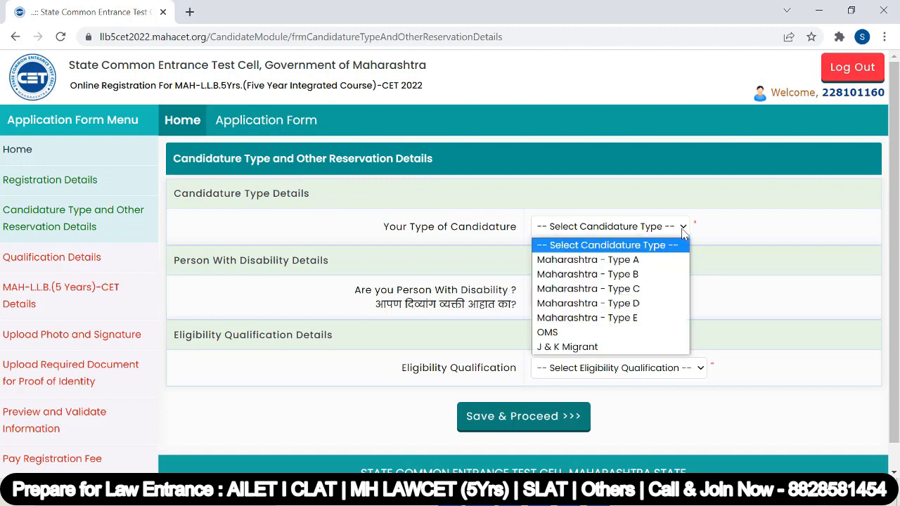
click(677, 227)
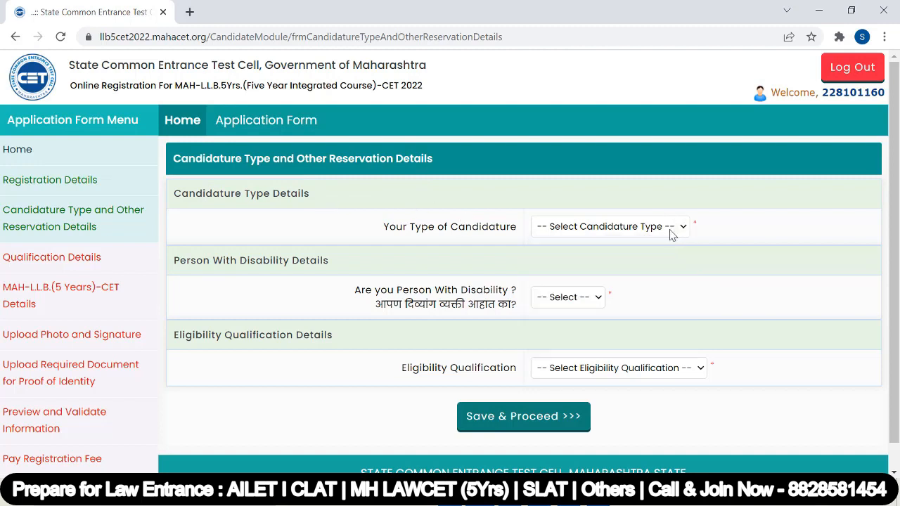
click(678, 230)
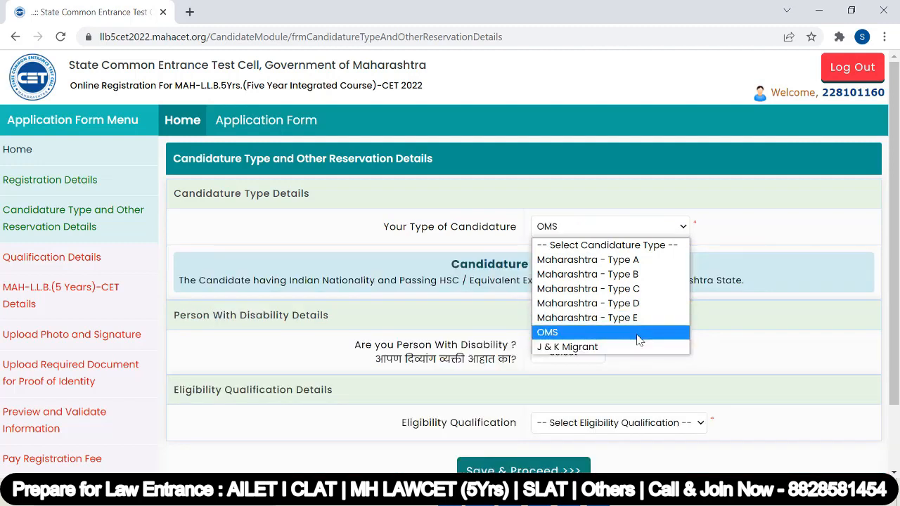
click(633, 333)
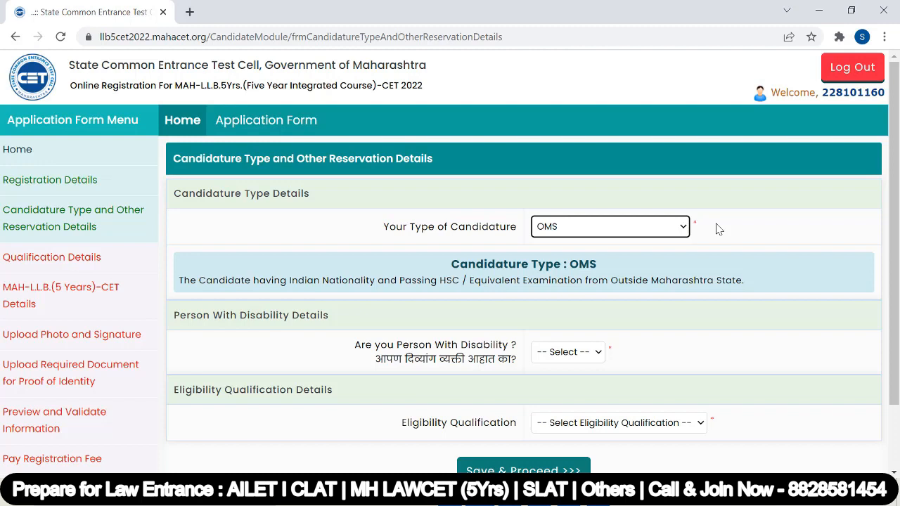
click(680, 229)
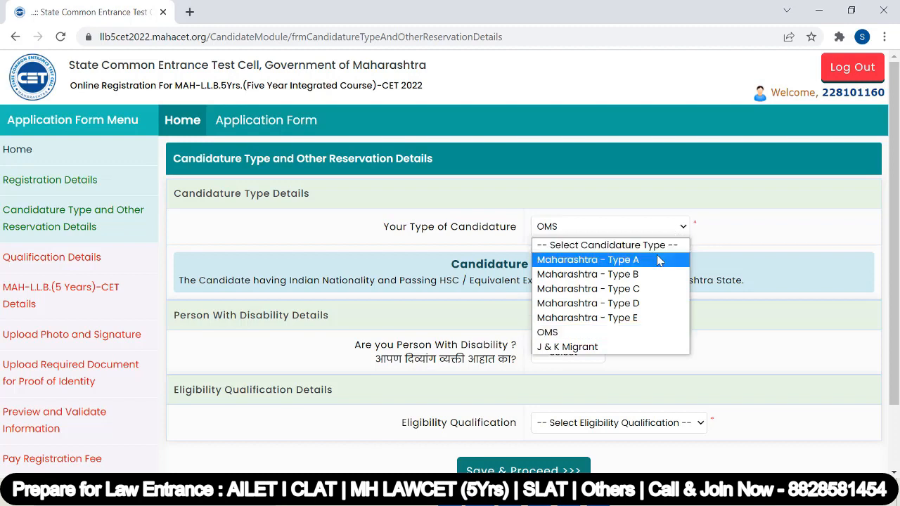
click(658, 259)
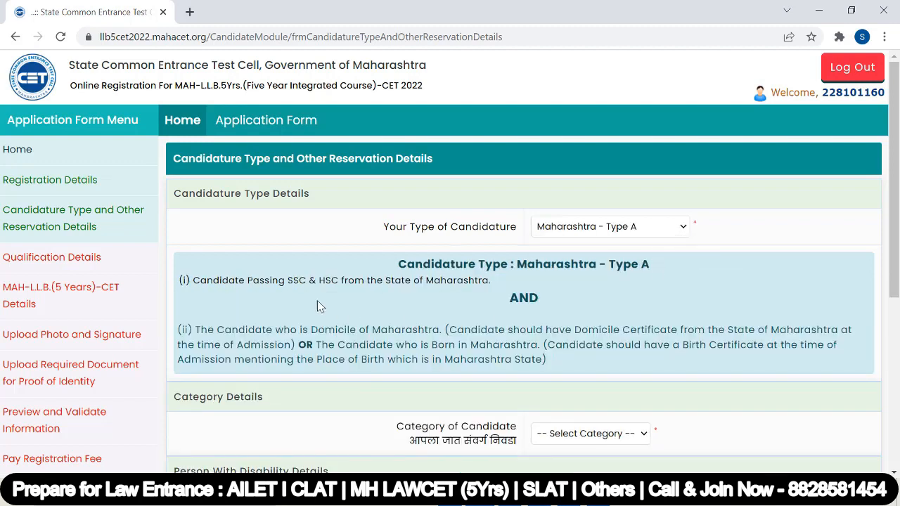
drag(205, 282, 512, 294)
click(512, 294)
drag(287, 281, 493, 281)
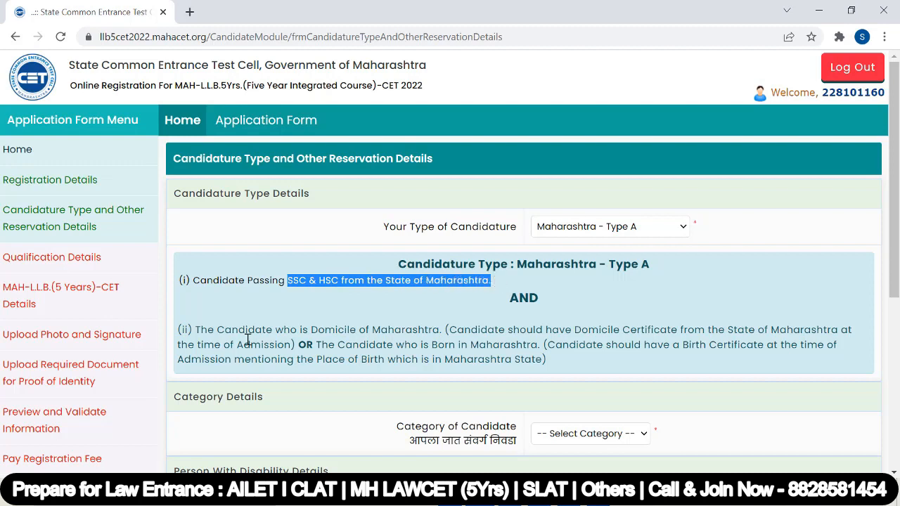
drag(317, 330, 444, 331)
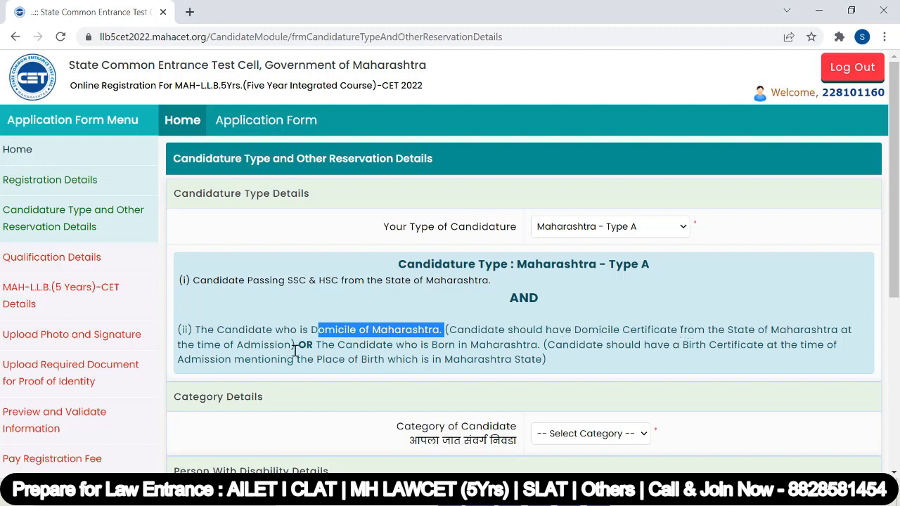
drag(411, 344, 548, 346)
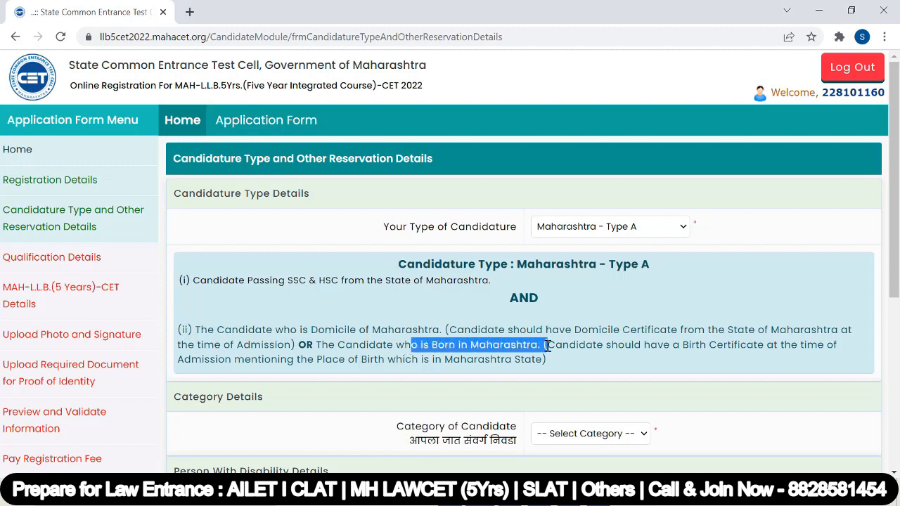
drag(686, 345, 501, 409)
click(323, 379)
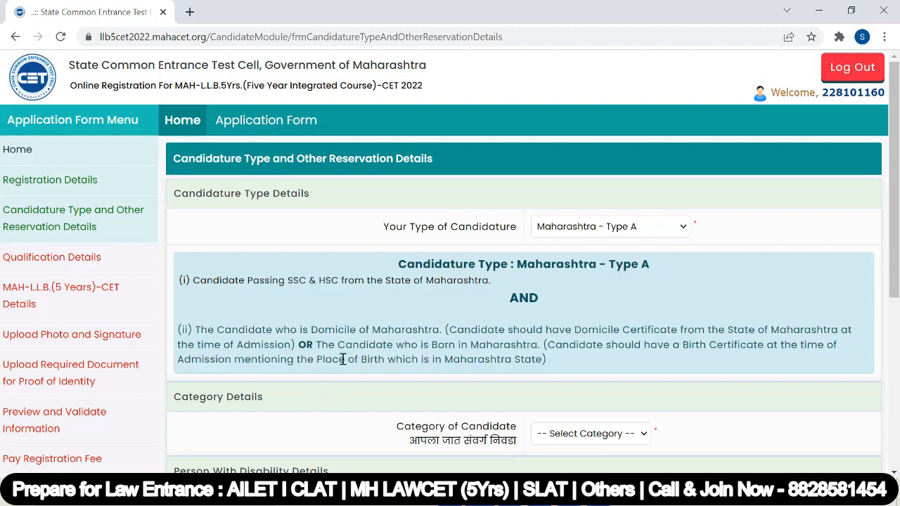
drag(320, 361, 589, 360)
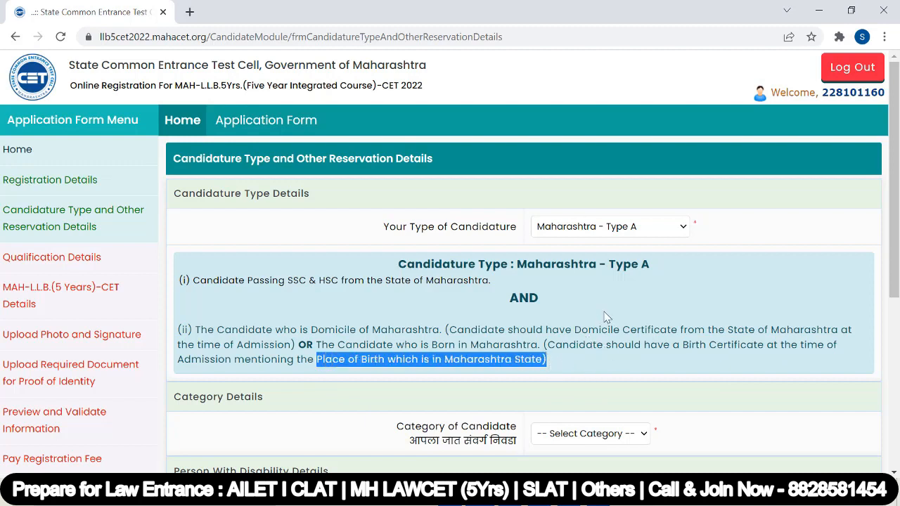
click(681, 235)
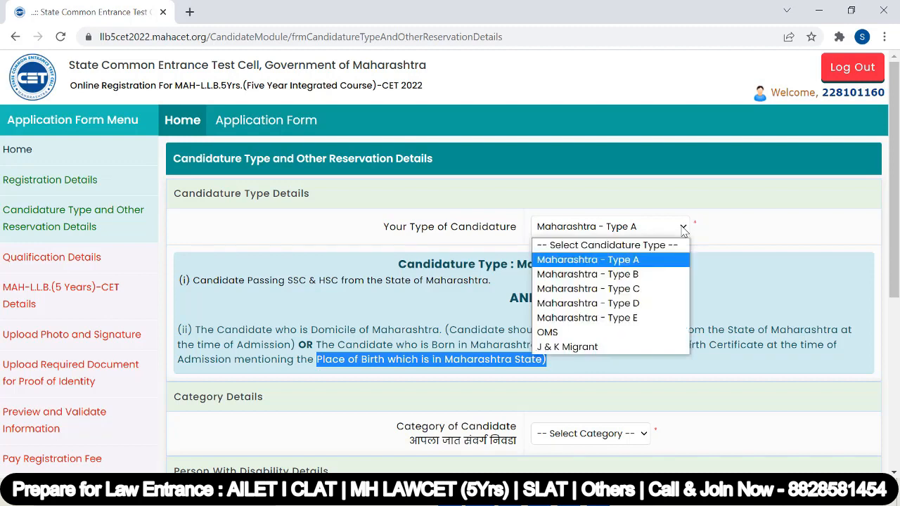
Switch the candidature type to Maharashtra - Type B and review its SSC & HSC condition.
click(659, 275)
drag(287, 280, 496, 285)
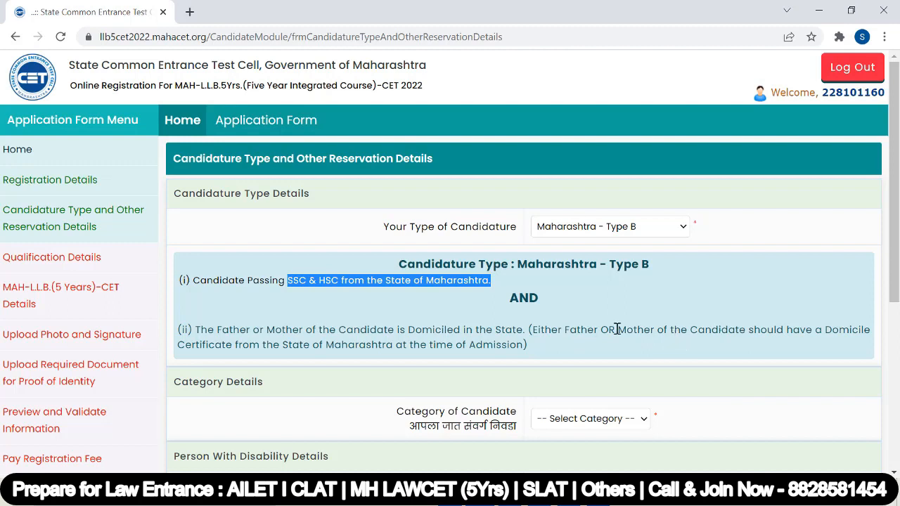
scroll(623, 316, down, 1)
scroll(624, 316, up, 1)
Review Maharashtra - Type C's conditions, then move the selection to Maharashtra - Type D.
click(611, 227)
click(661, 287)
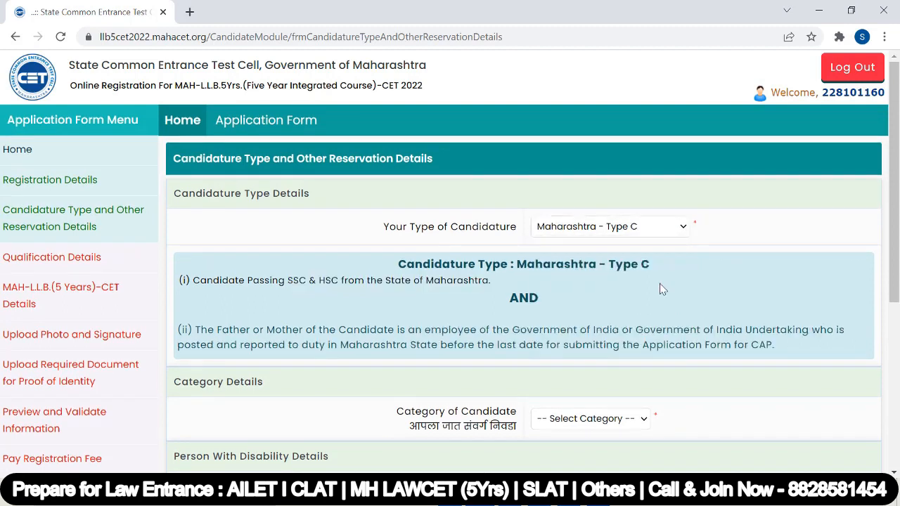
drag(287, 282, 497, 279)
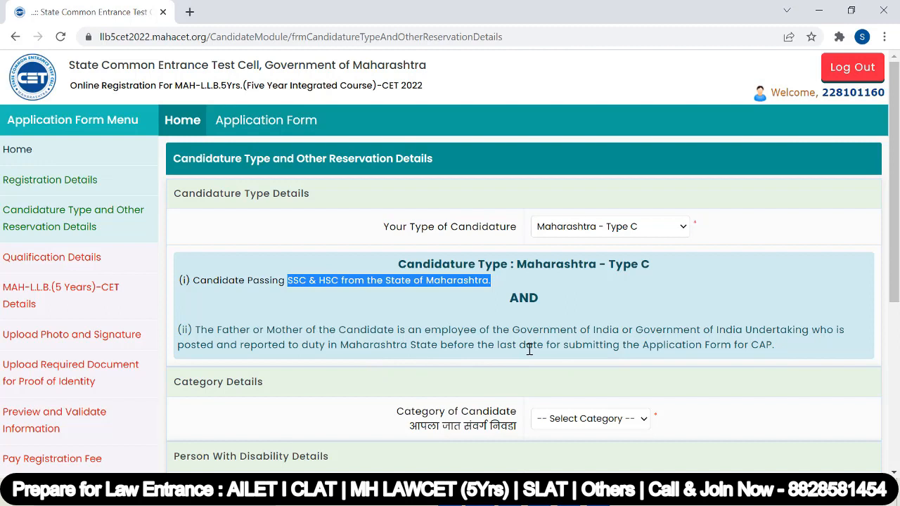
drag(703, 345, 645, 349)
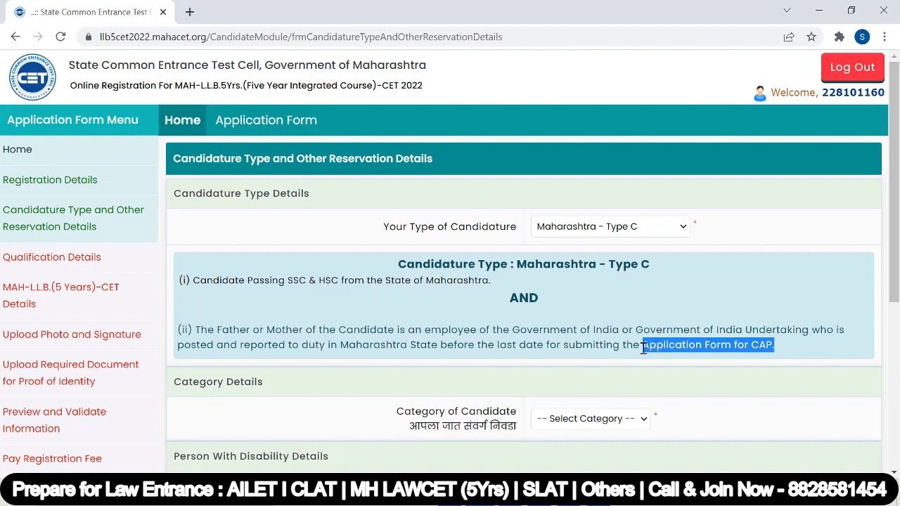
click(685, 227)
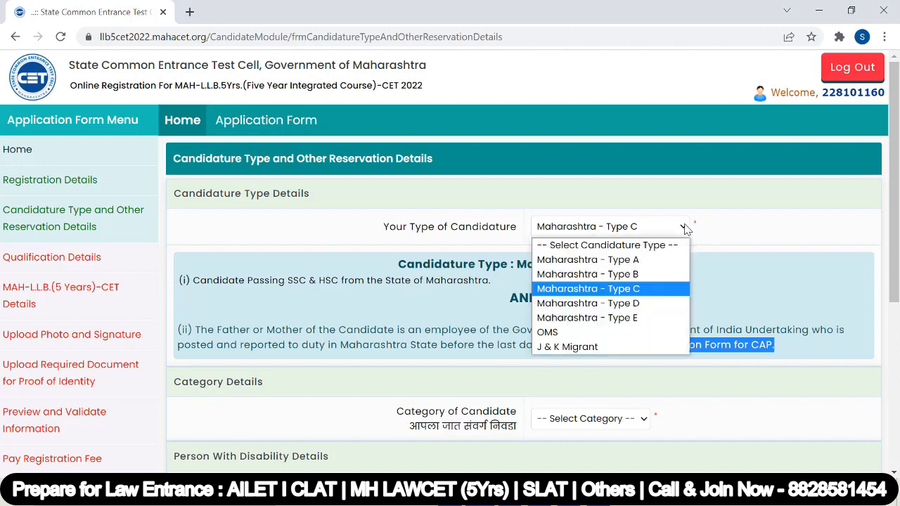
key(Escape)
key(Down)
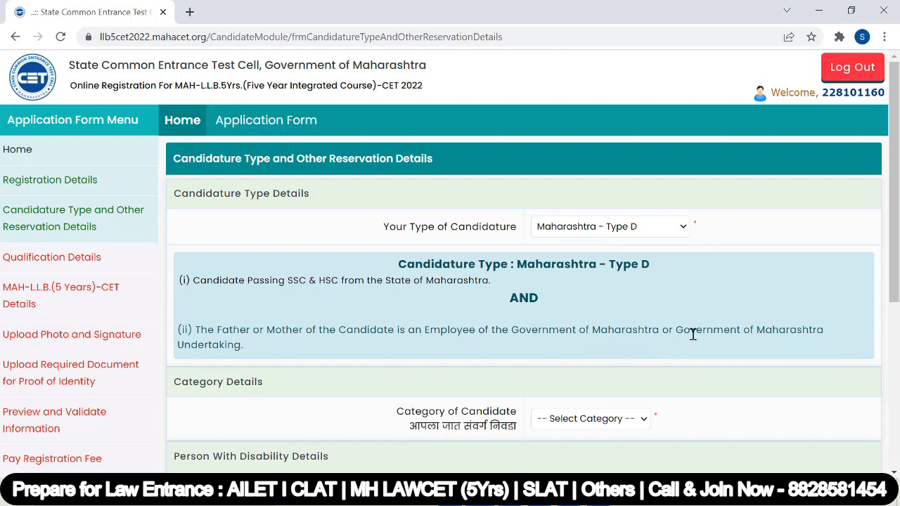
Switch to Maharashtra - Type E and review its Marathi, border-area and SSC & HSC conditions.
click(683, 227)
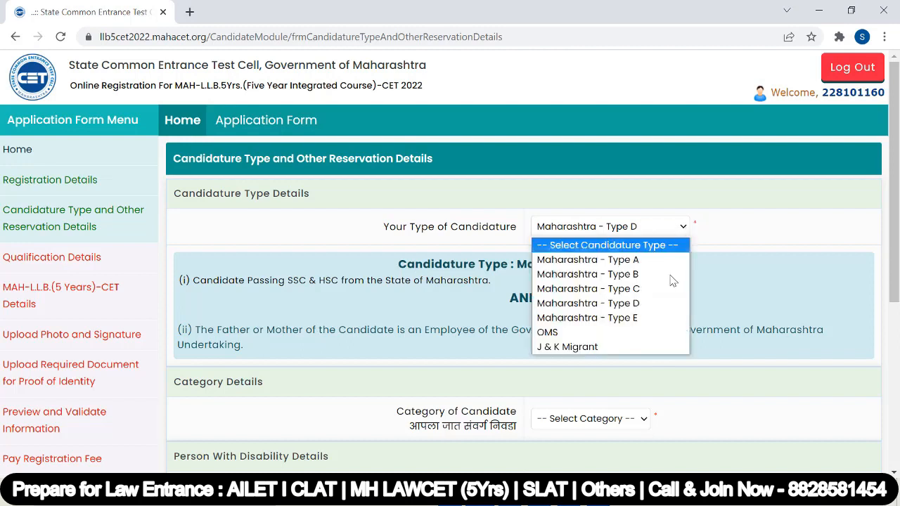
click(662, 313)
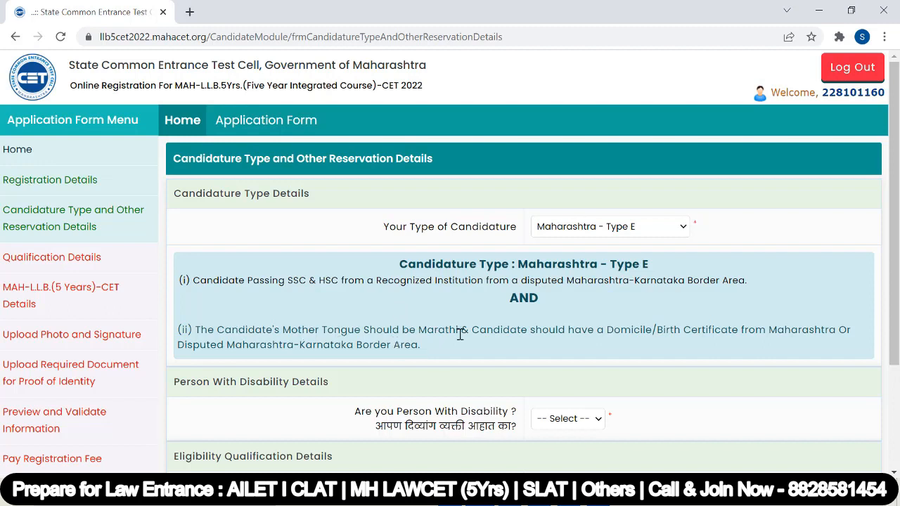
drag(470, 330, 446, 331)
click(560, 338)
drag(349, 346, 435, 347)
click(443, 356)
drag(284, 280, 368, 280)
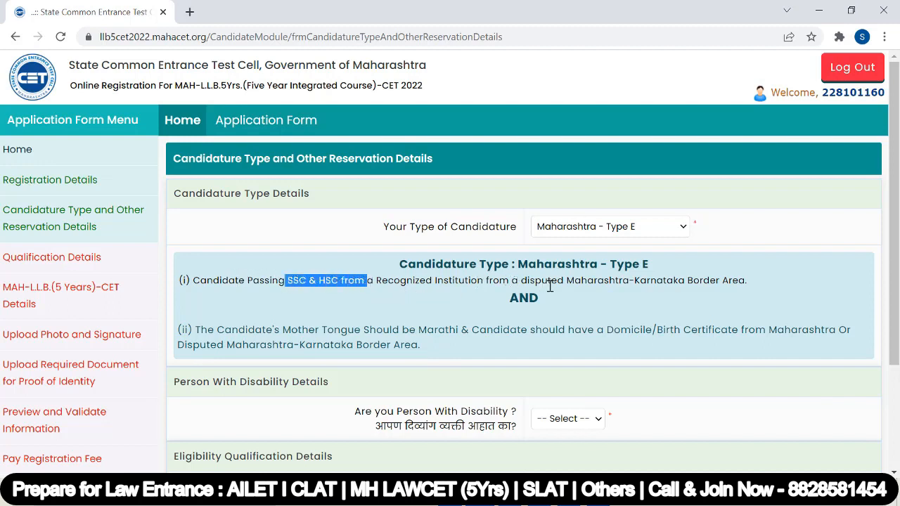
drag(746, 282, 196, 287)
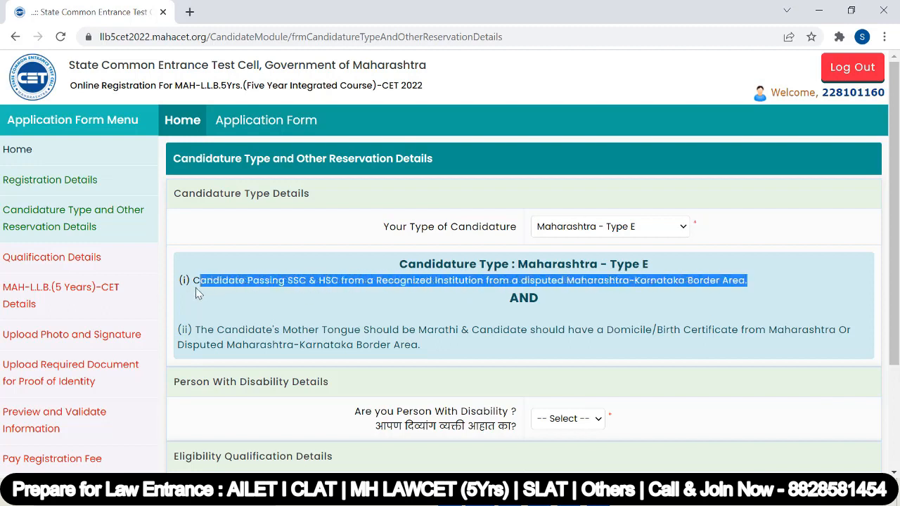
click(230, 307)
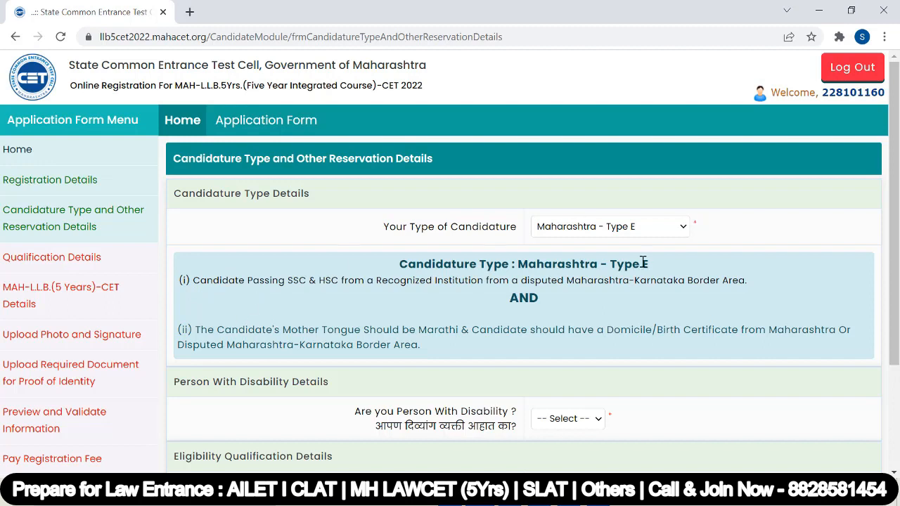
Change the candidature type to J & K Migrant to read its eligibility rules.
click(683, 227)
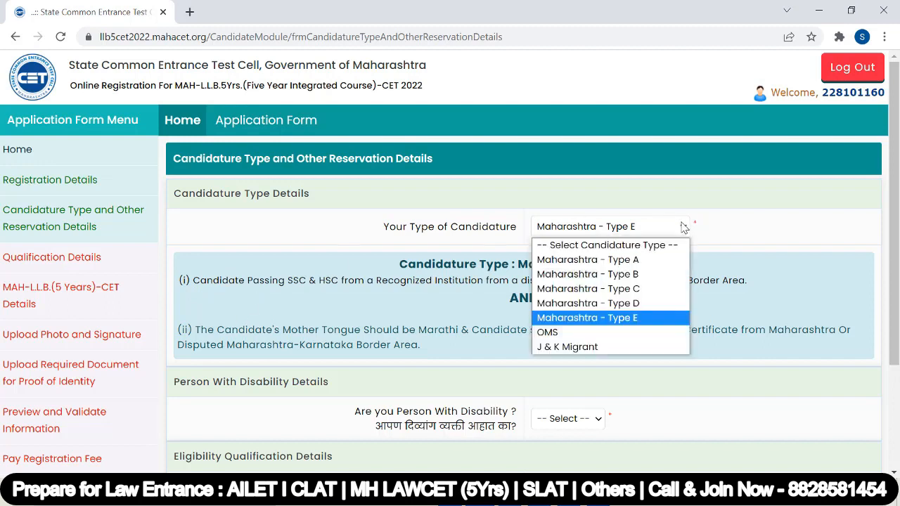
click(623, 348)
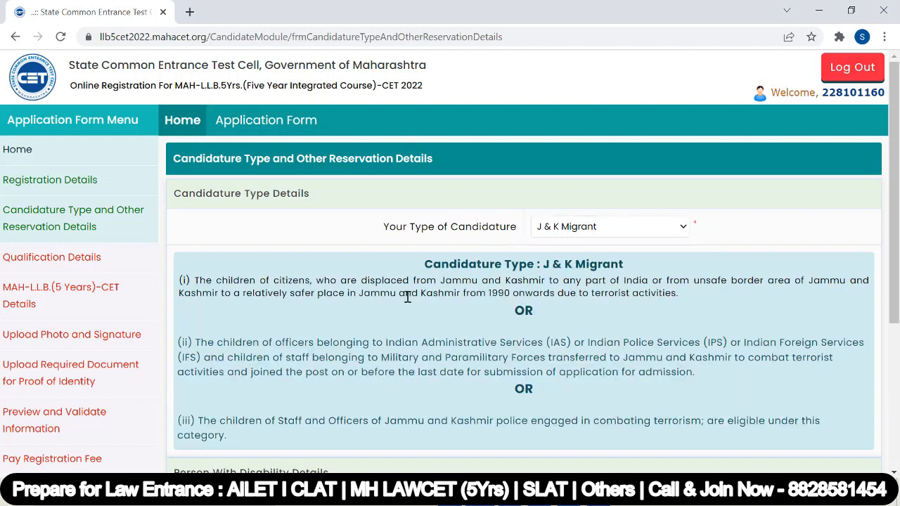
click(647, 227)
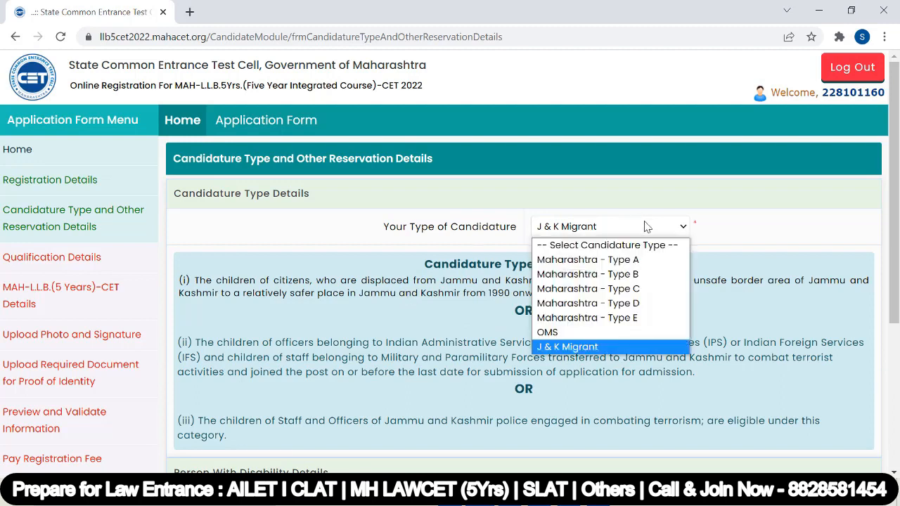
Set Maharashtra - Type A as the candidature type and open the Category of Candidate list.
click(634, 264)
scroll(522, 269, down, 2)
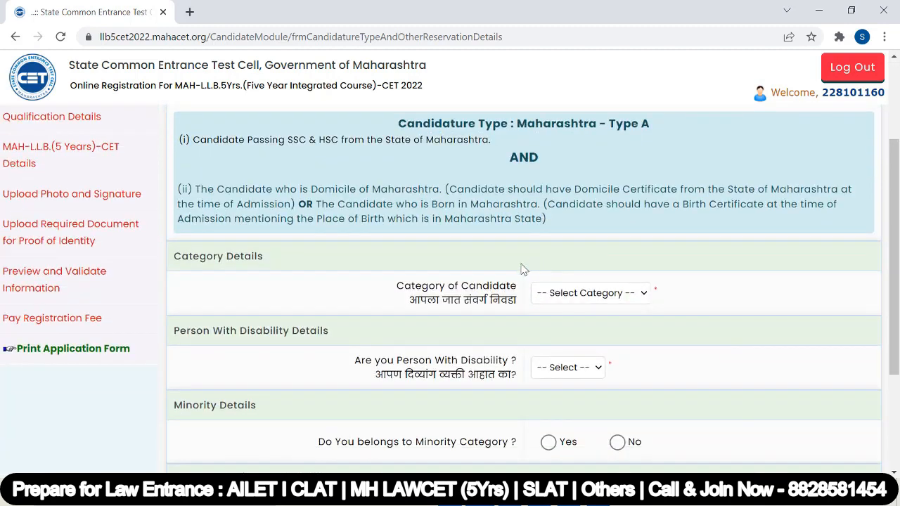
scroll(615, 182, up, 1)
scroll(613, 256, down, 1)
click(636, 303)
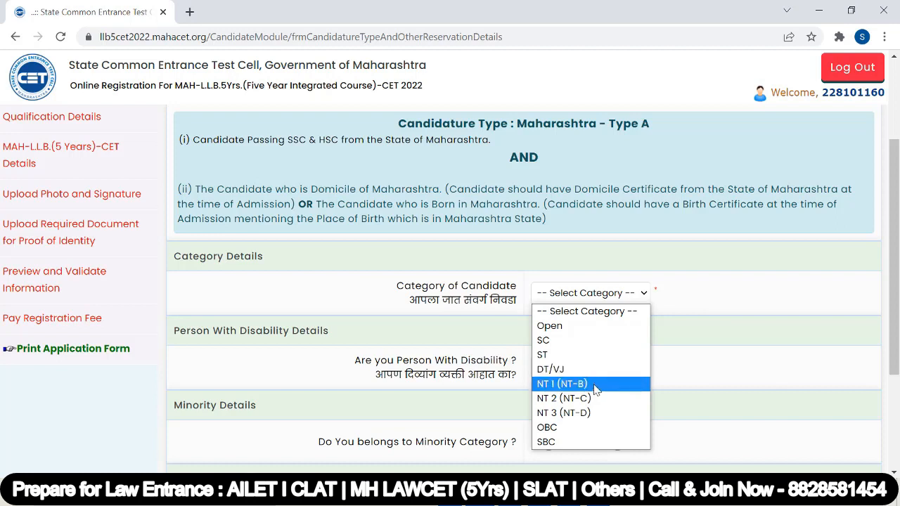
Choose Open as category, pick the suggested caste name Hindu, and answer Yes to EWS seats.
click(597, 329)
click(572, 343)
click(569, 368)
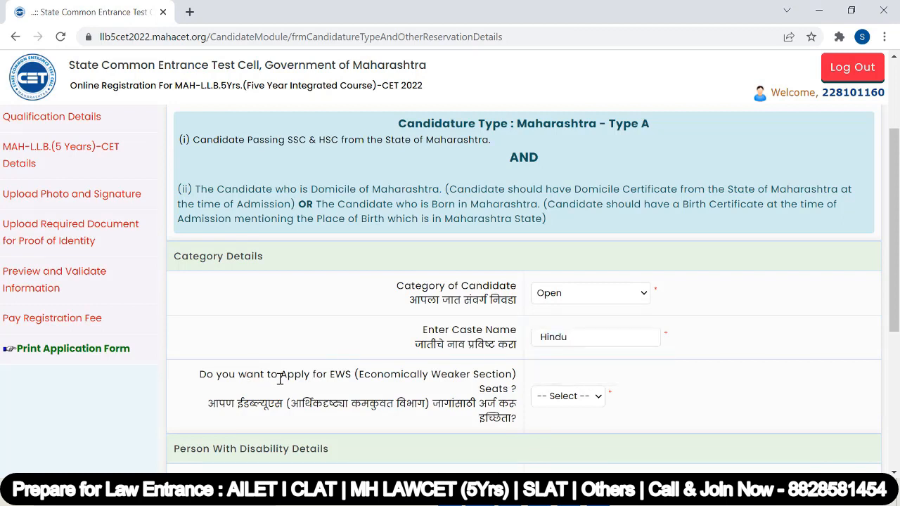
scroll(425, 301, down, 1)
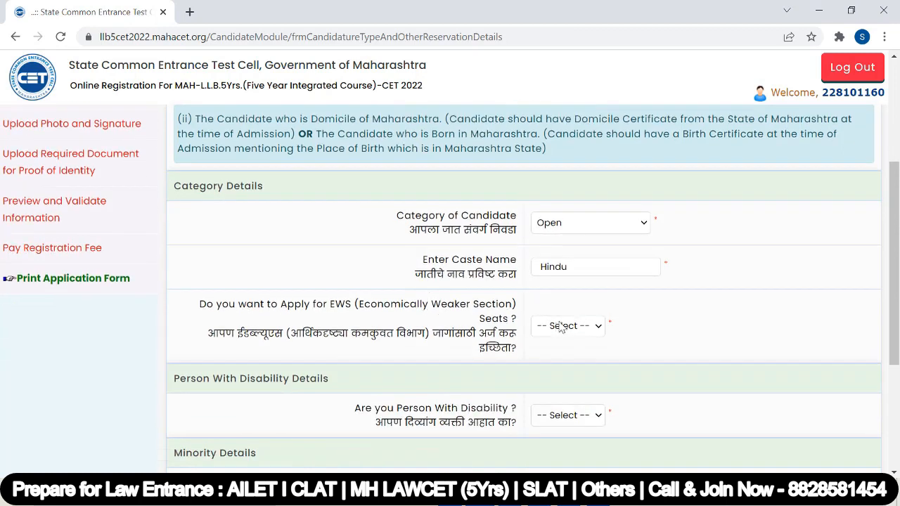
click(568, 326)
click(567, 374)
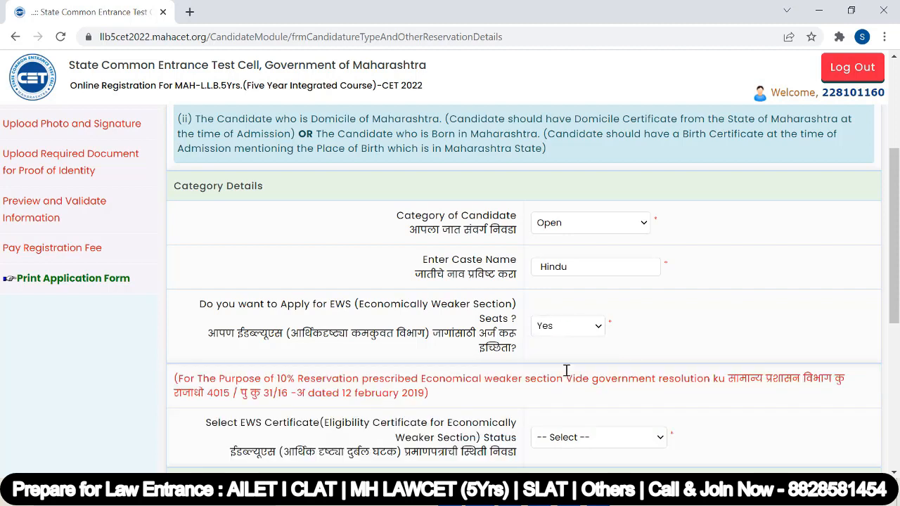
scroll(598, 289, down, 1)
scroll(598, 289, down, 2)
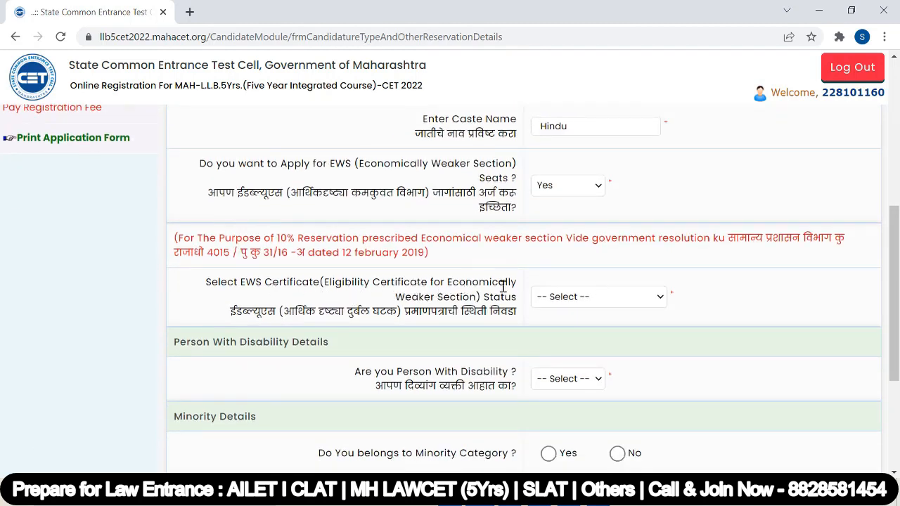
Set EWS certificate status to Applied but Not Received, after trying Available and Not Applied.
click(593, 304)
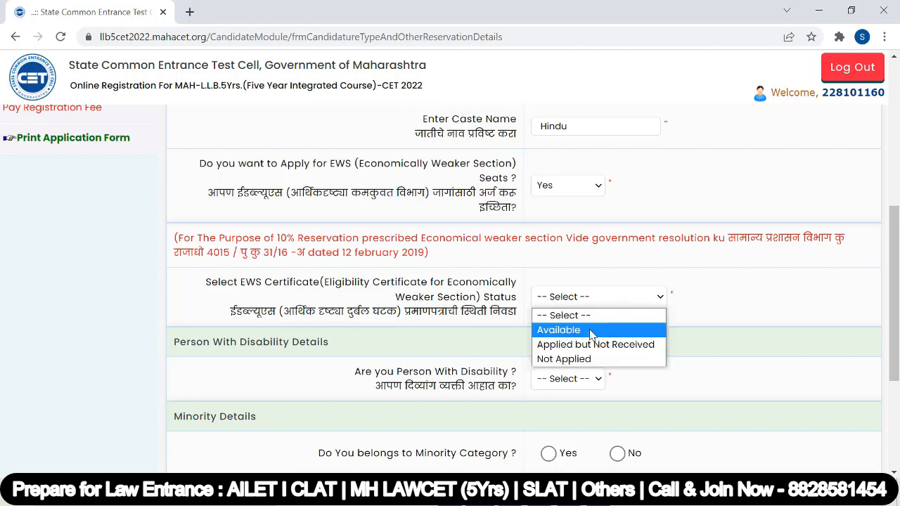
click(591, 331)
click(610, 304)
click(606, 360)
click(599, 304)
click(600, 345)
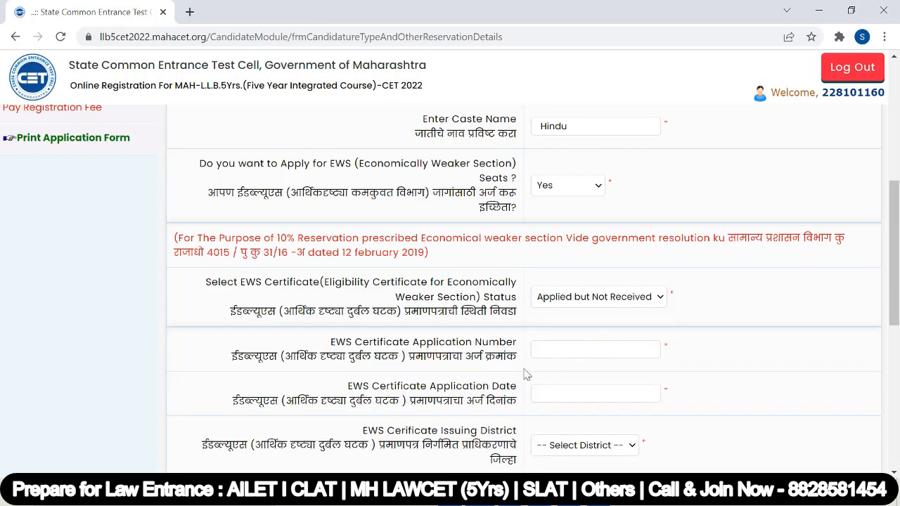
Look over the revealed application number, date, issuing district and taluka fields.
scroll(521, 310, down, 1)
click(561, 279)
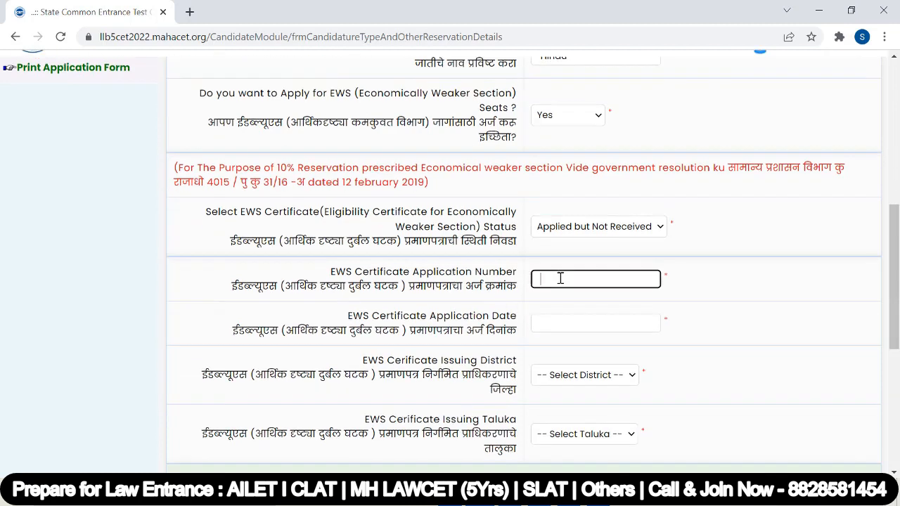
click(560, 325)
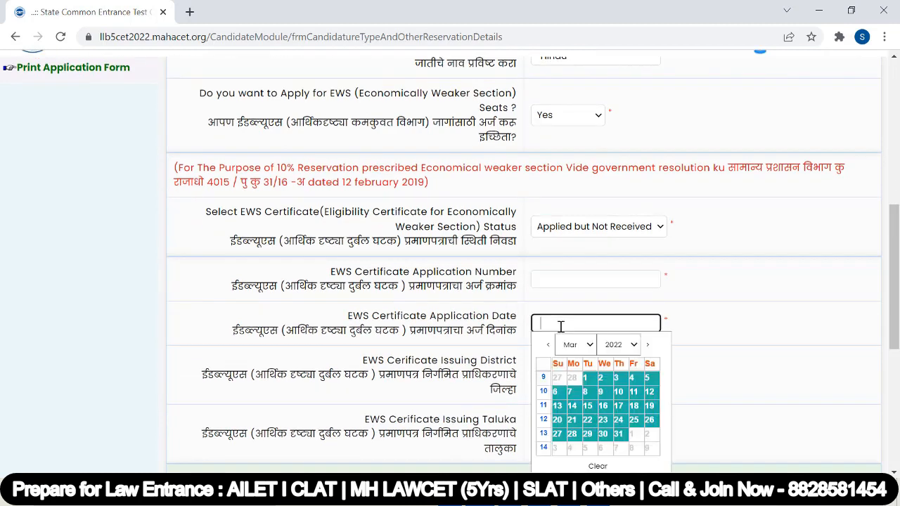
scroll(560, 318, down, 2)
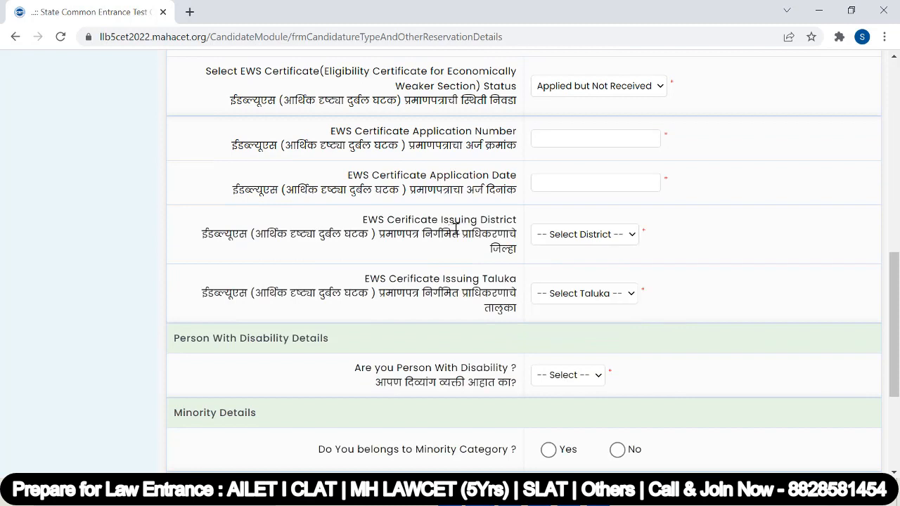
click(556, 238)
click(653, 278)
click(563, 295)
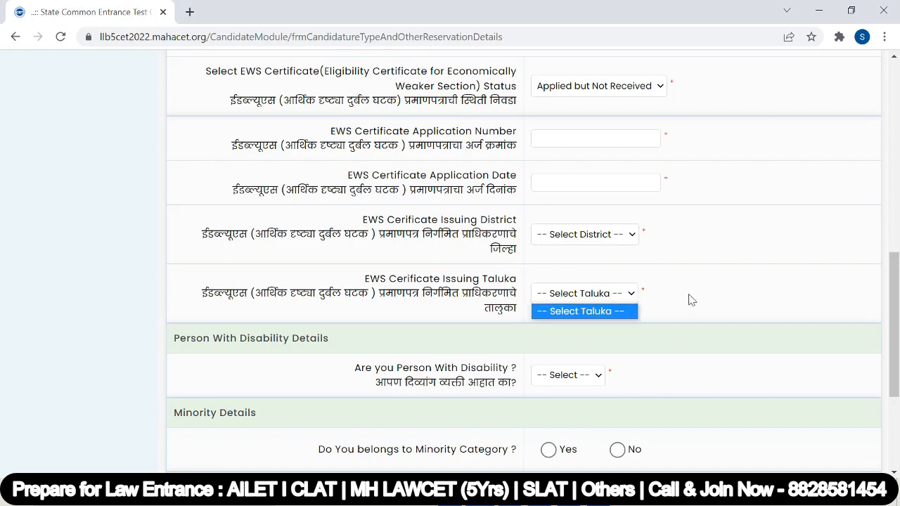
scroll(692, 300, up, 4)
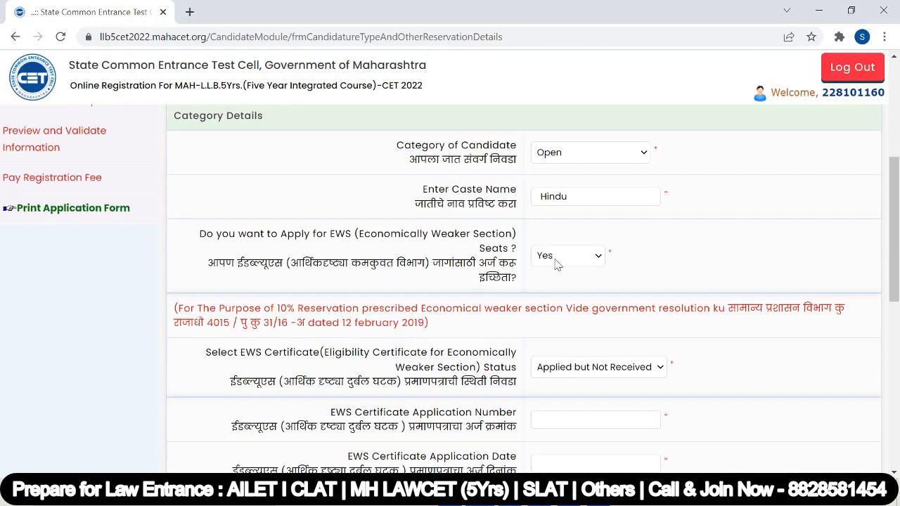
Change the candidate category to SC with caste Balahi (7).
scroll(556, 264, up, 2)
click(575, 294)
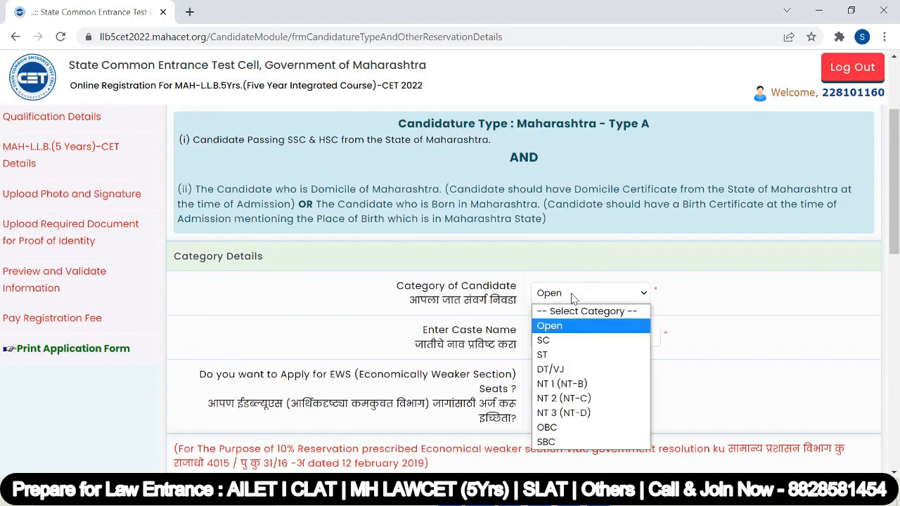
click(569, 341)
scroll(439, 273, down, 1)
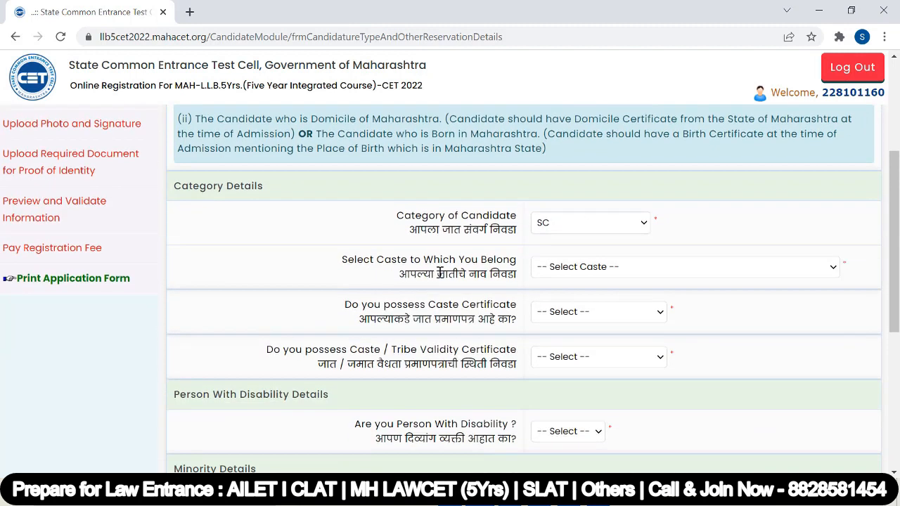
click(565, 272)
click(581, 179)
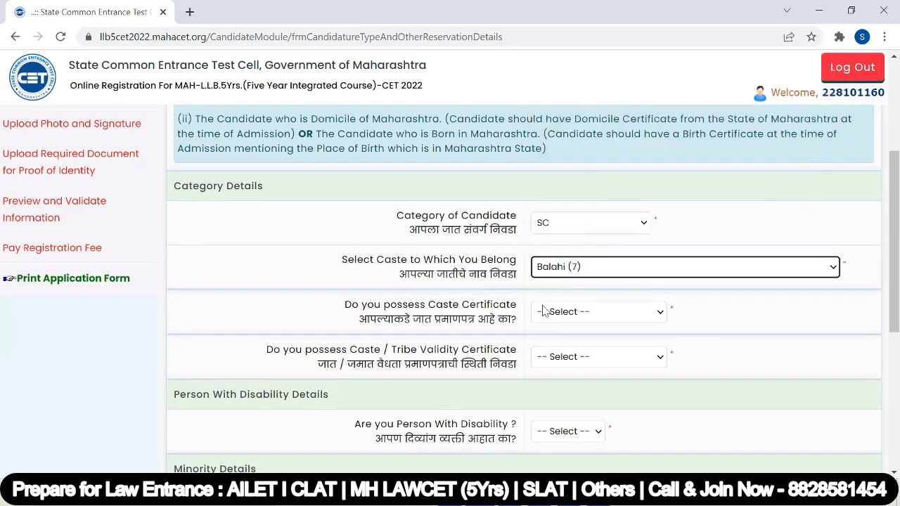
Mark the caste certificate as Applied but Not Received and check its receipt number and date fields.
click(591, 317)
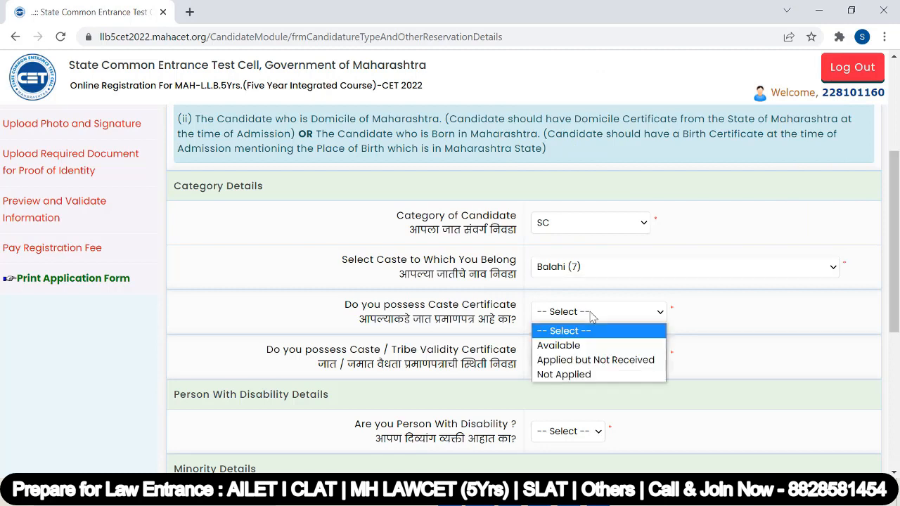
click(594, 362)
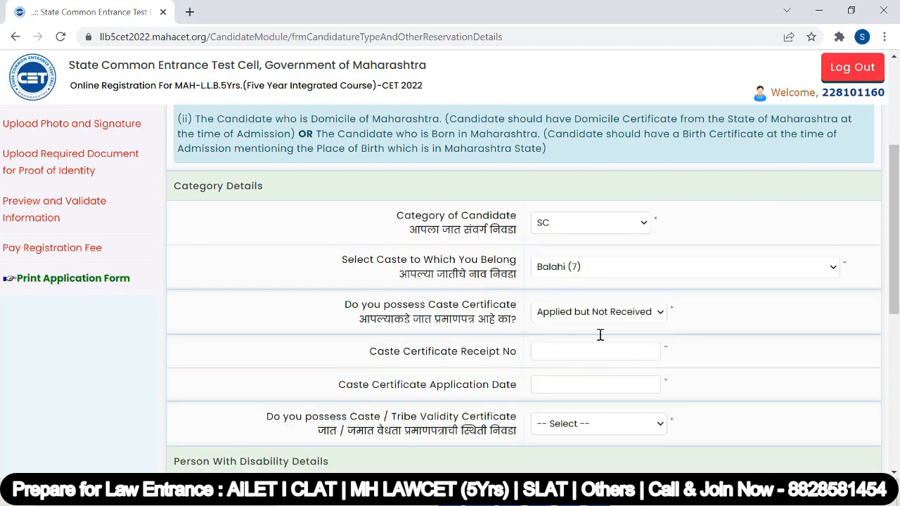
scroll(599, 336, down, 1)
click(543, 284)
click(547, 315)
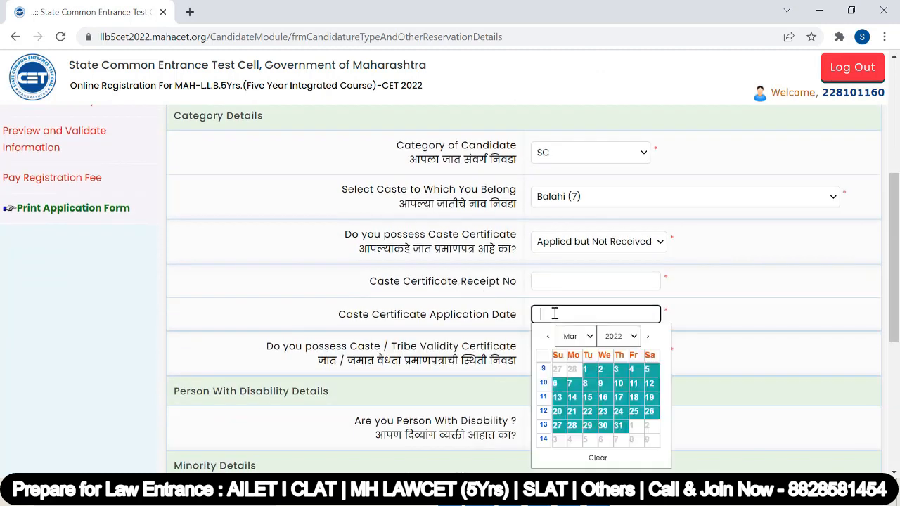
Mark the validity certificate as Applied but Not Received and check its application number and date fields.
click(582, 354)
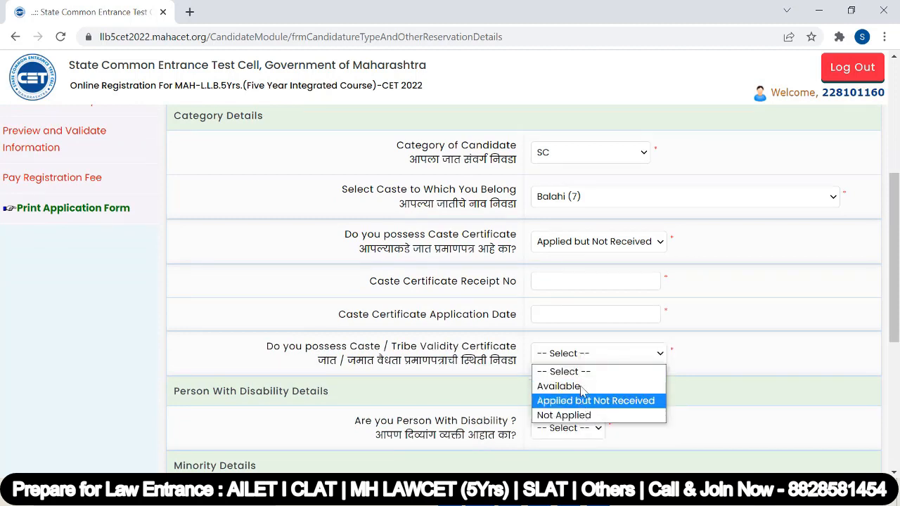
click(406, 389)
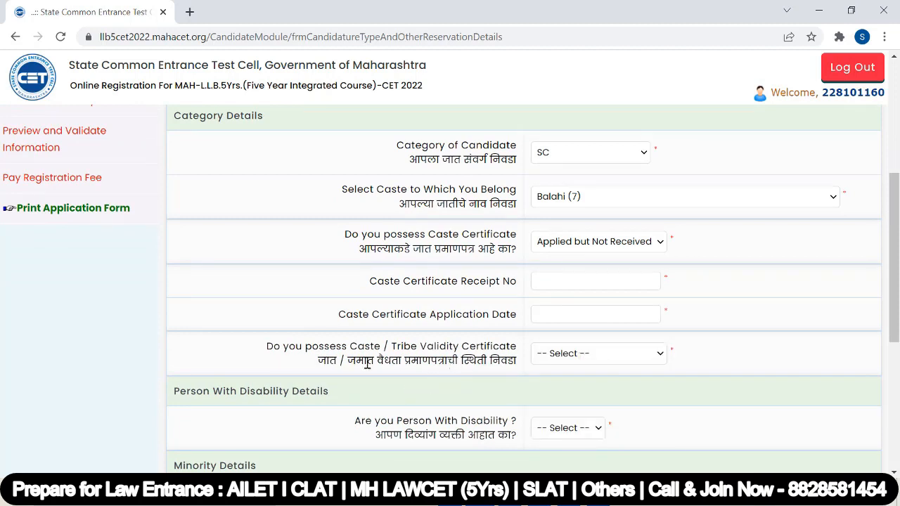
click(561, 354)
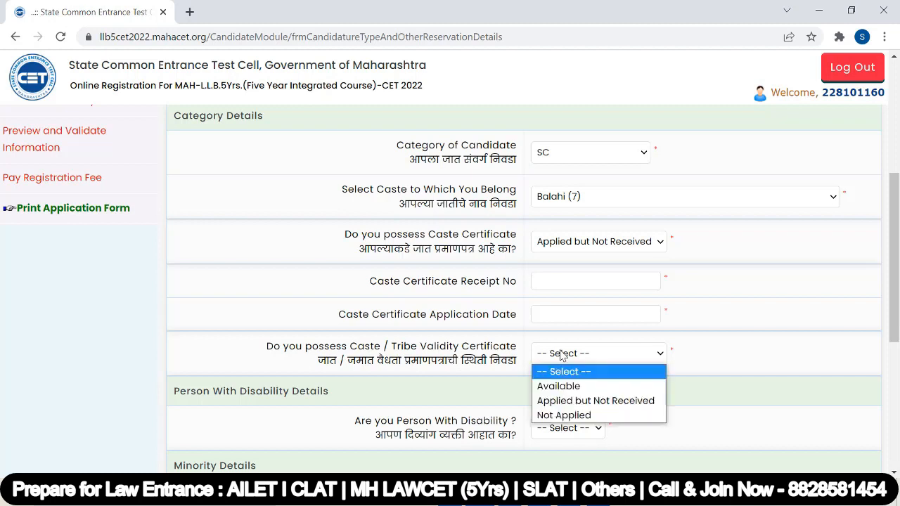
click(583, 400)
scroll(584, 352, down, 2)
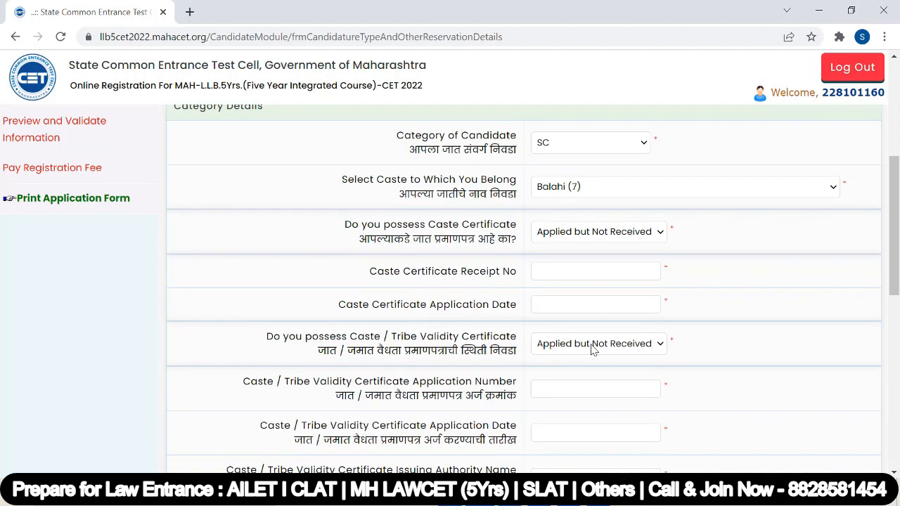
click(558, 257)
click(559, 302)
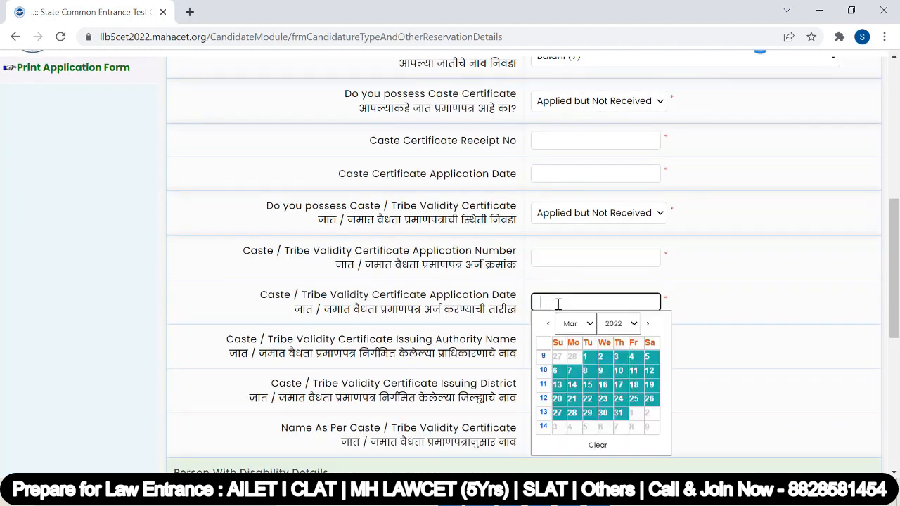
click(489, 344)
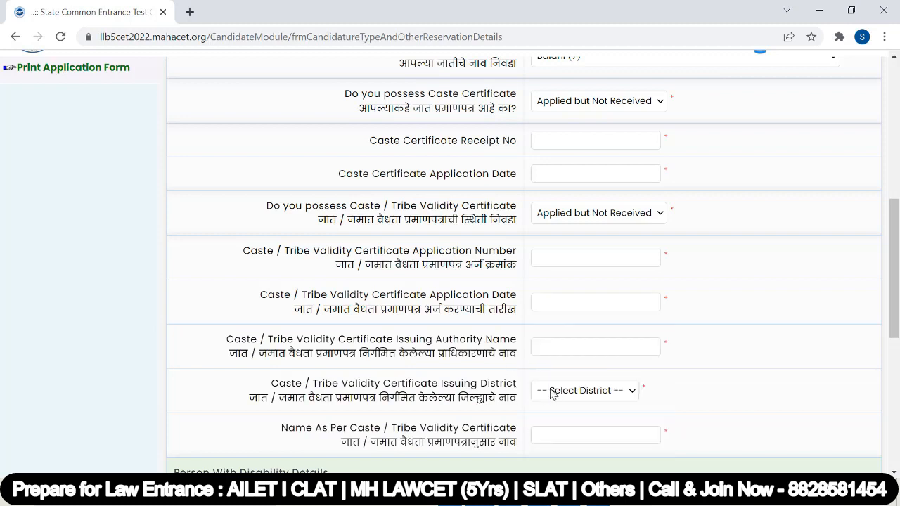
scroll(548, 387, down, 2)
scroll(556, 290, up, 5)
Switch category to Open, enter caste name 'Hindu Sirvi', and answer No to EWS seats.
click(582, 224)
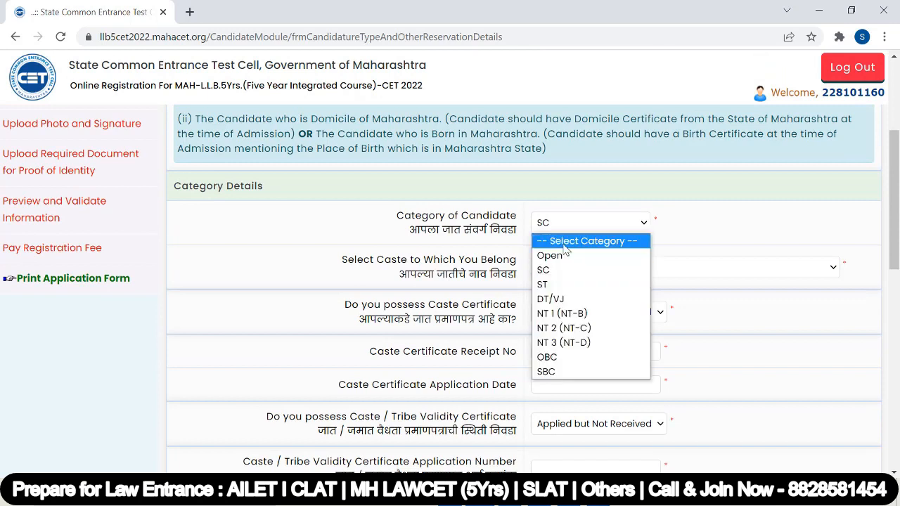
click(555, 251)
click(570, 275)
text(Hindu Sirvi)
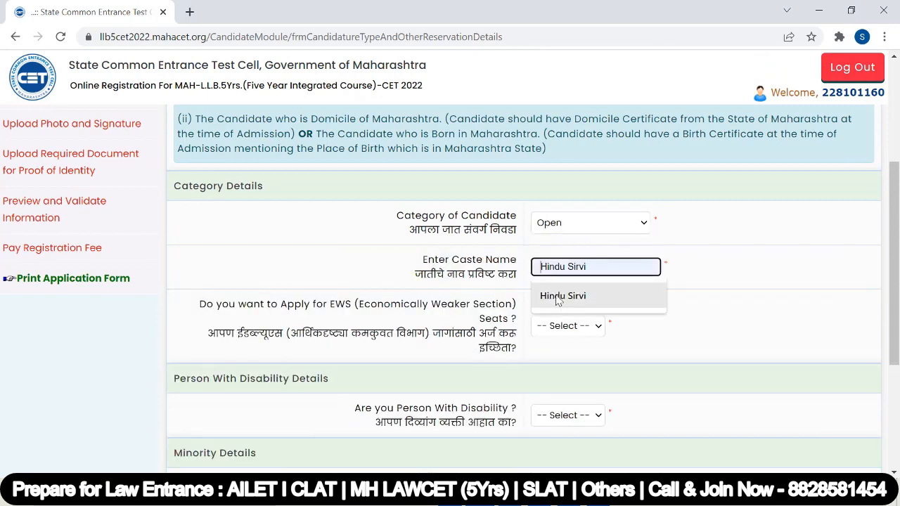
click(572, 327)
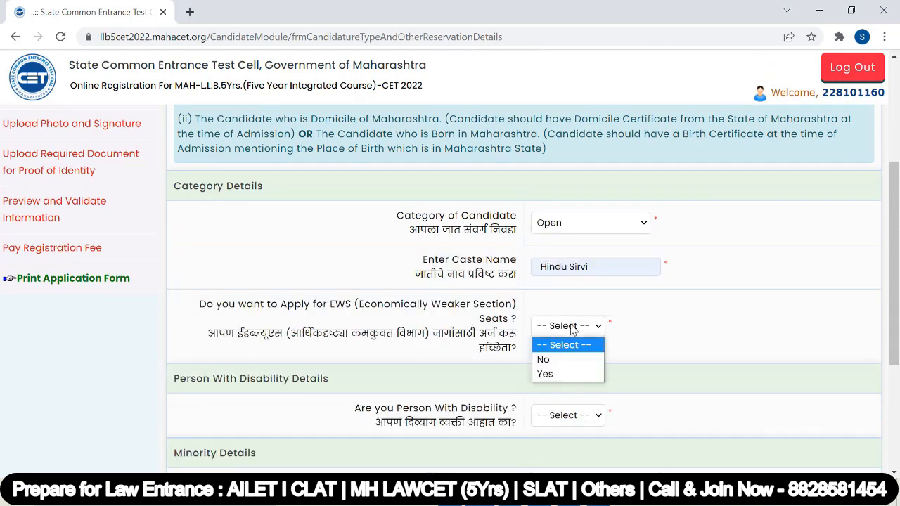
click(548, 363)
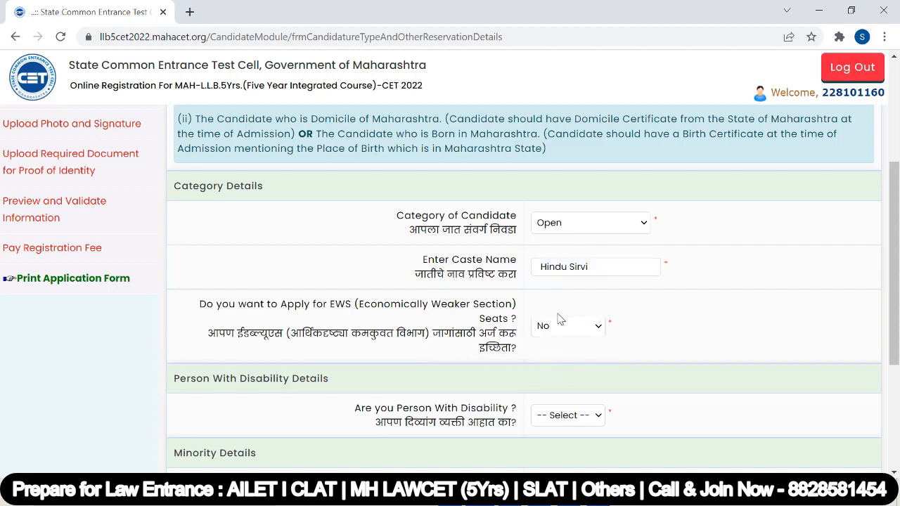
scroll(378, 311, down, 1)
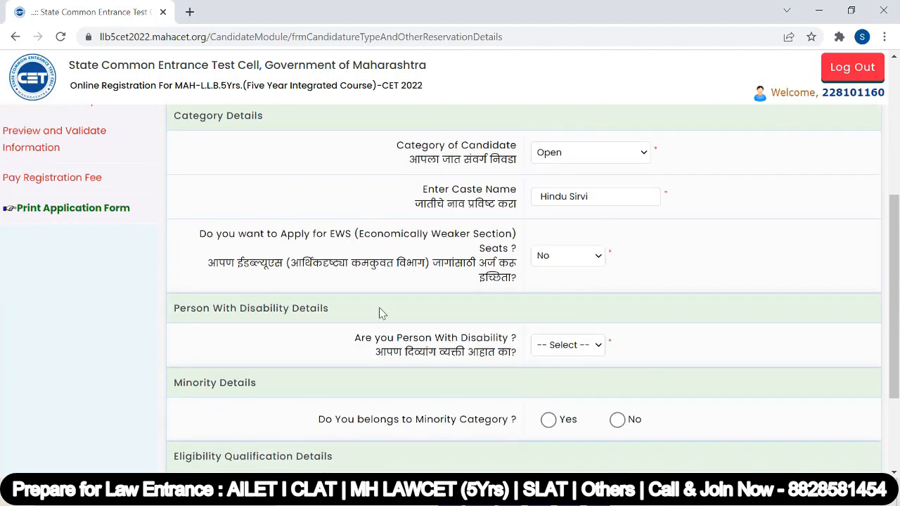
click(574, 352)
Answer No to disability, then try the minority Yes option with Linguistic Minority - Hindi.
click(551, 382)
scroll(418, 319, down, 2)
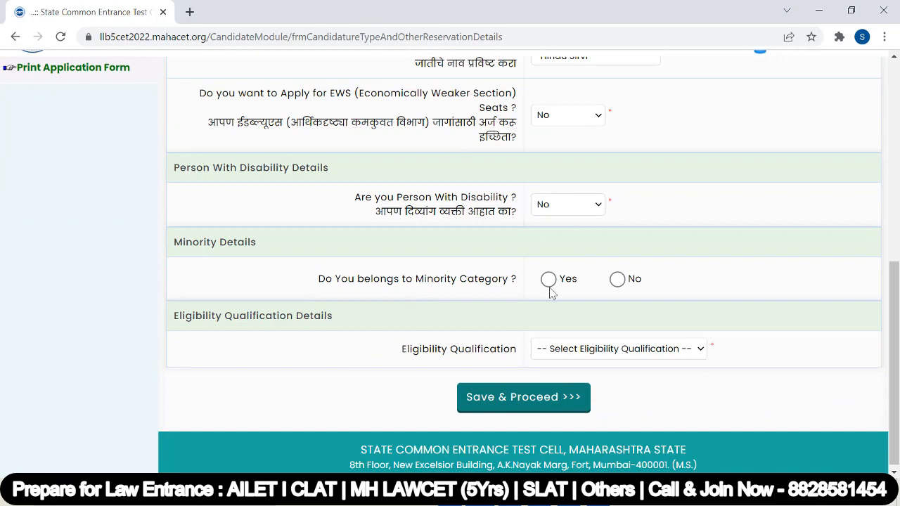
click(548, 279)
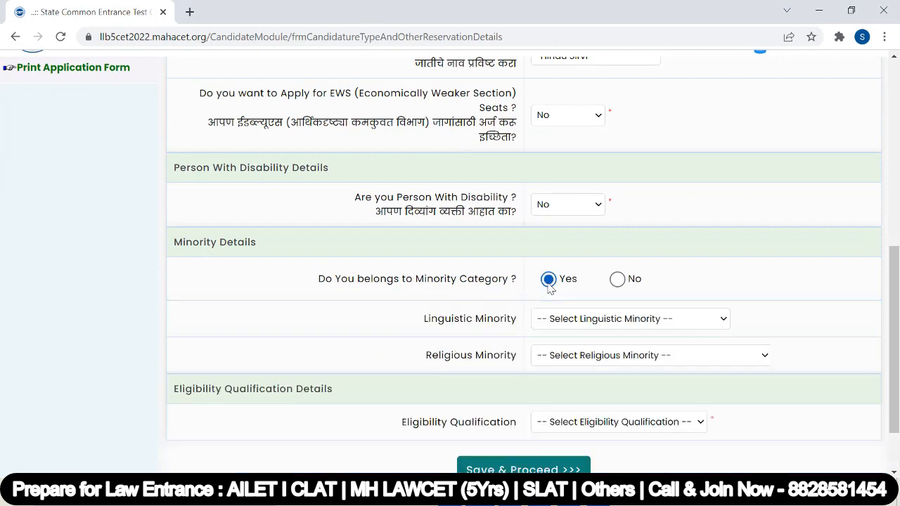
click(603, 319)
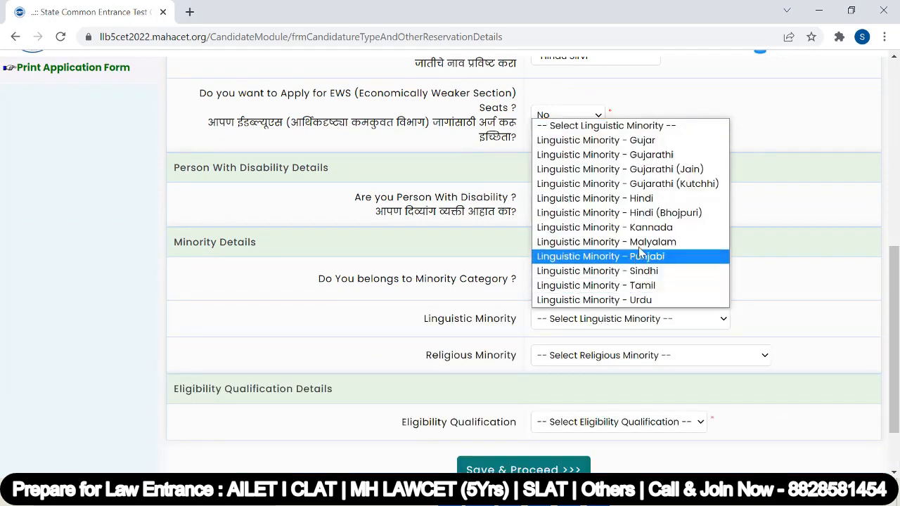
click(644, 200)
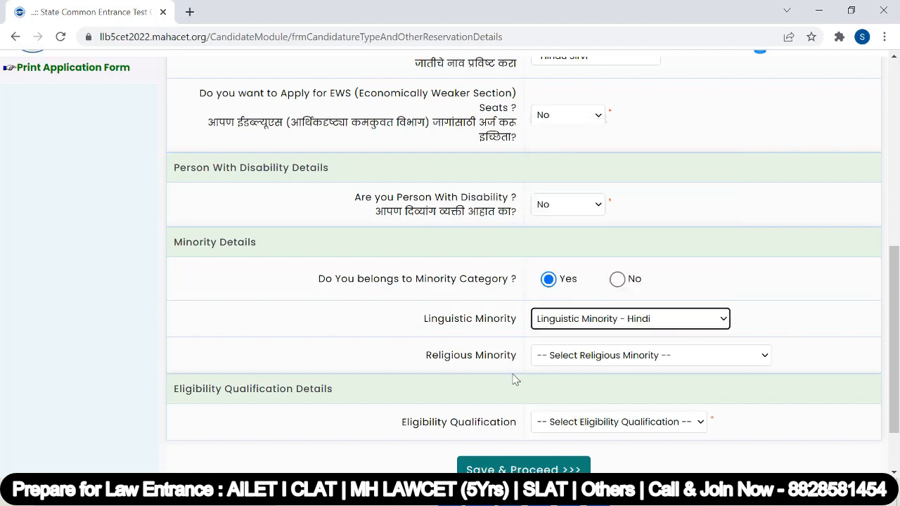
click(593, 357)
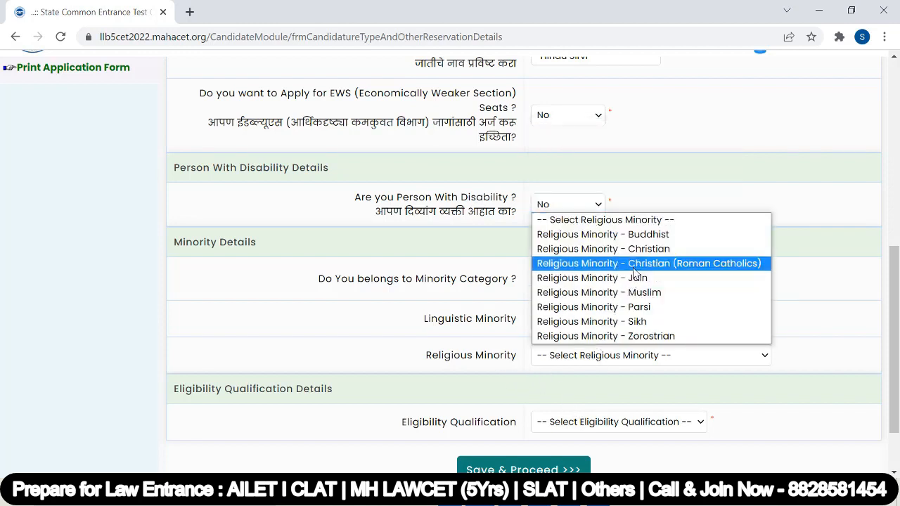
click(654, 220)
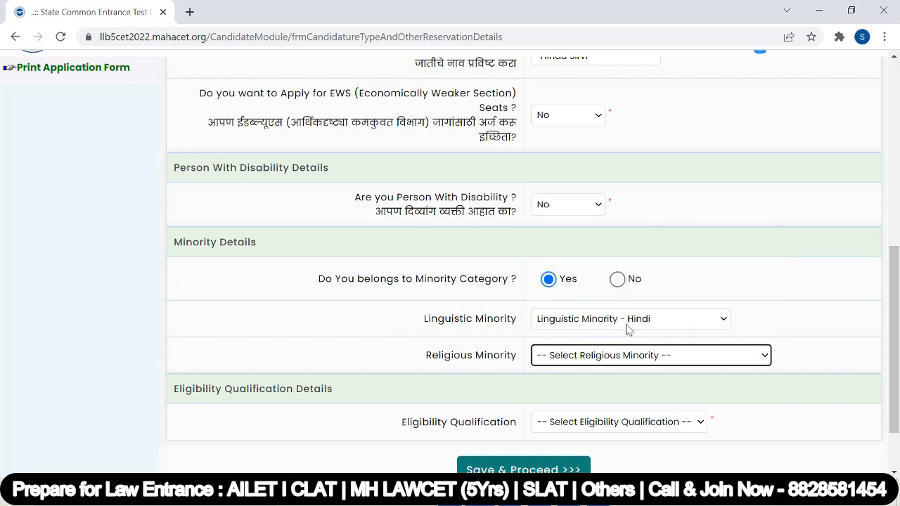
scroll(587, 358, down, 1)
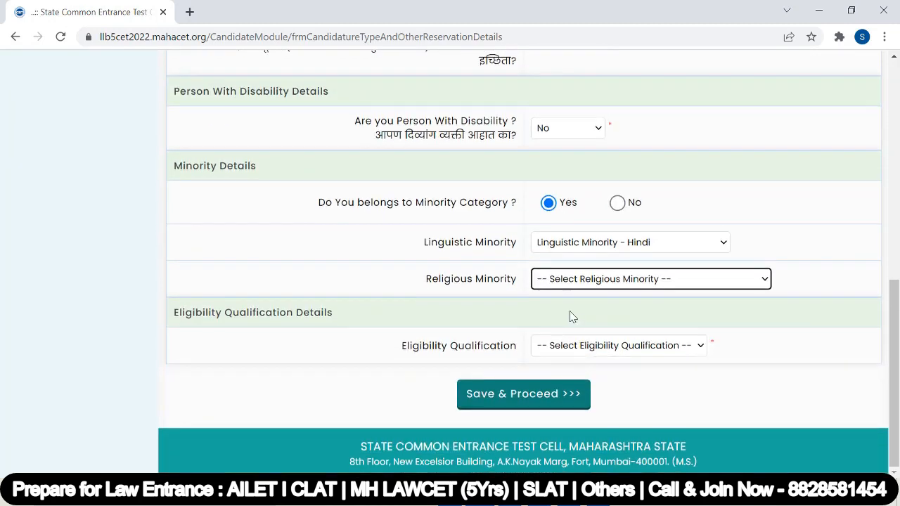
scroll(569, 316, up, 1)
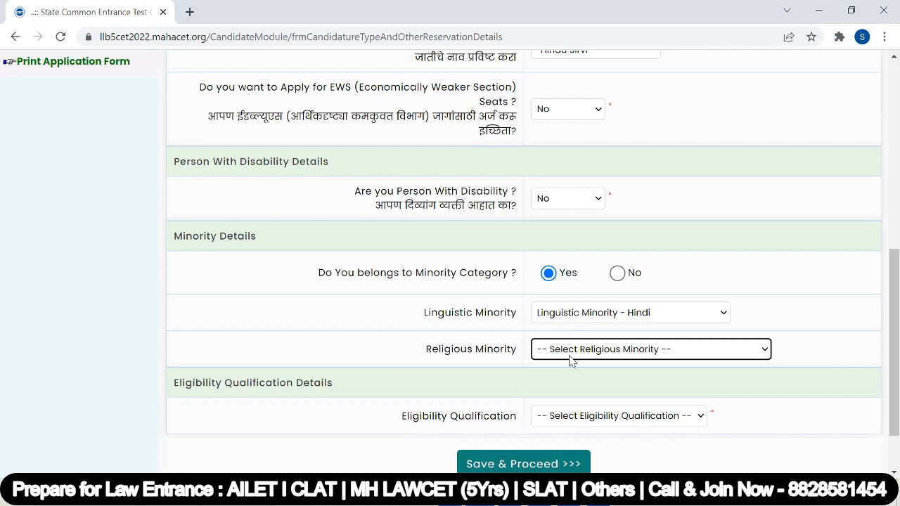
Answer No to minority, choose HSC as eligibility qualification, and save the category details.
click(619, 275)
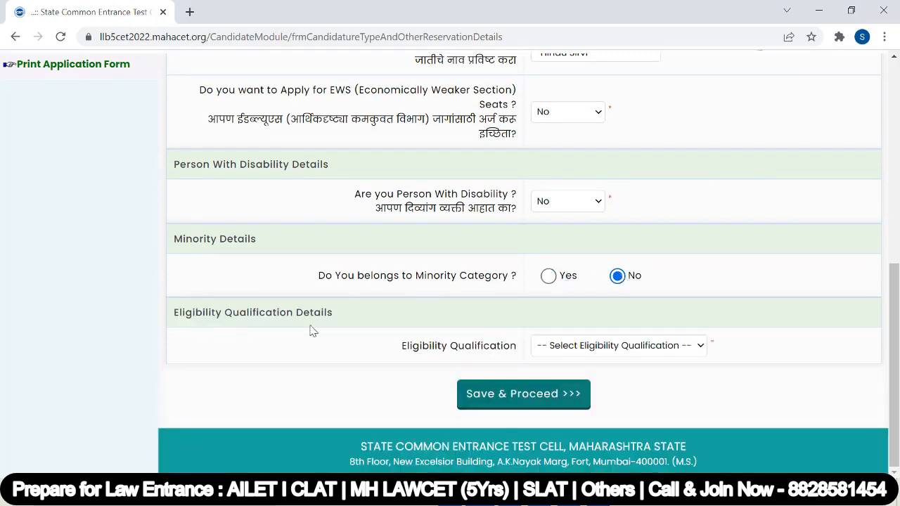
click(572, 348)
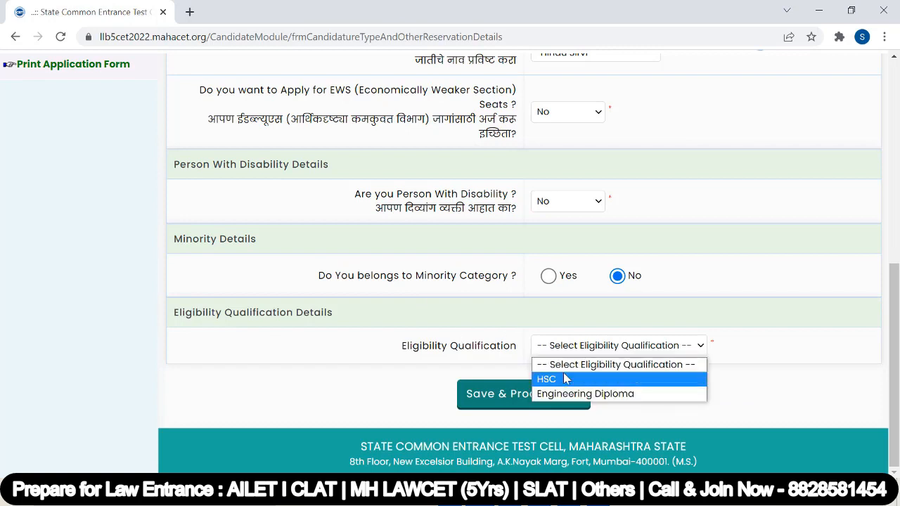
click(626, 380)
click(500, 395)
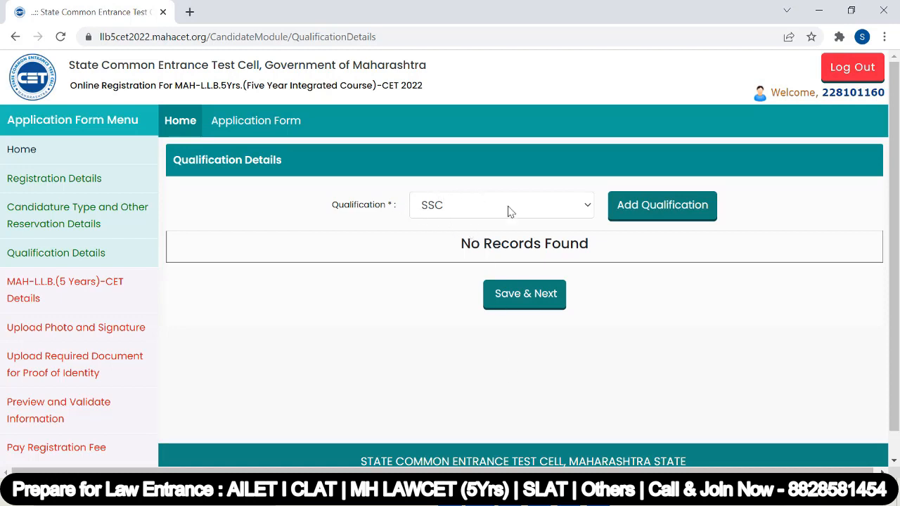
Start the SSC entry with Maharashtra as board state and Maharashtra State Board as board.
click(657, 208)
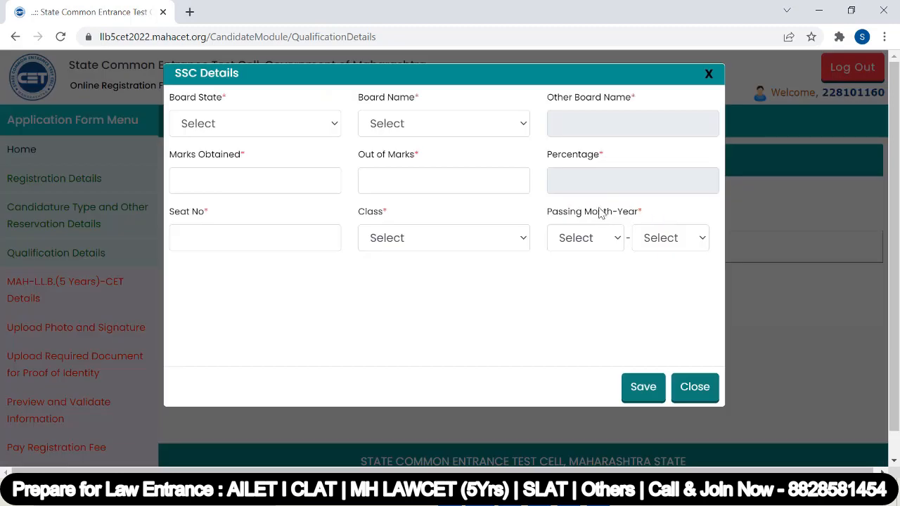
click(250, 125)
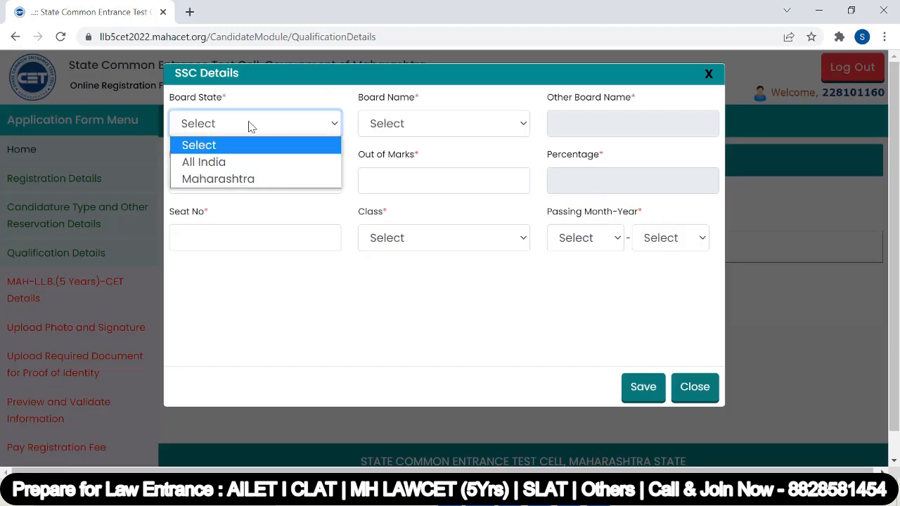
click(249, 180)
click(422, 125)
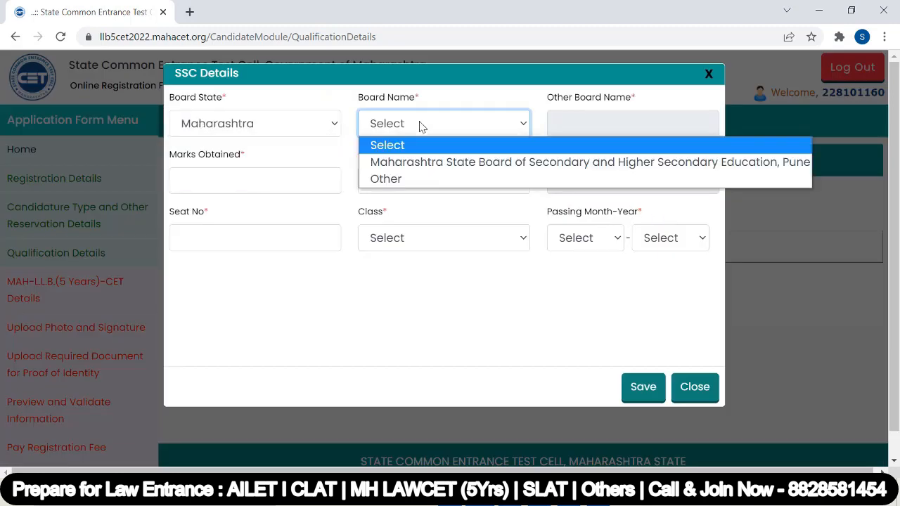
click(431, 161)
Enter 540 of 600 marks, the seat number, Distinction class and April passing month.
click(216, 180)
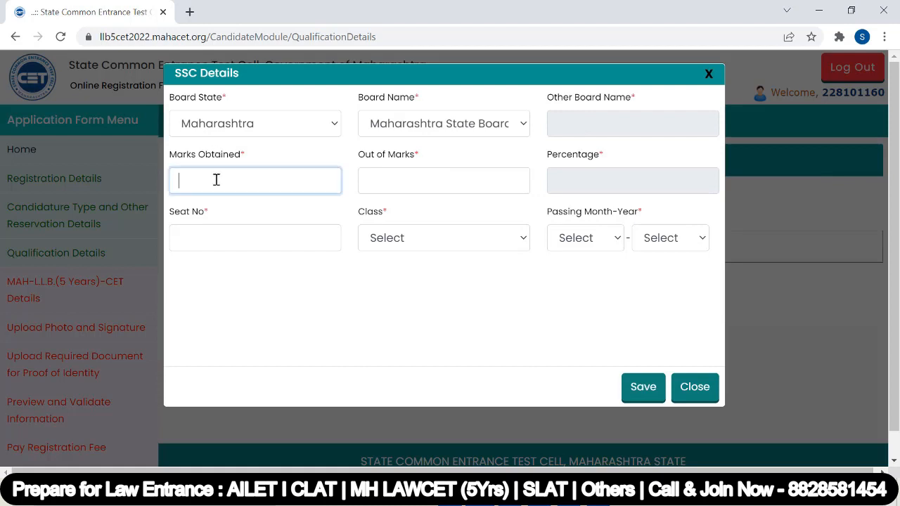
text(540)
click(389, 185)
text(6)
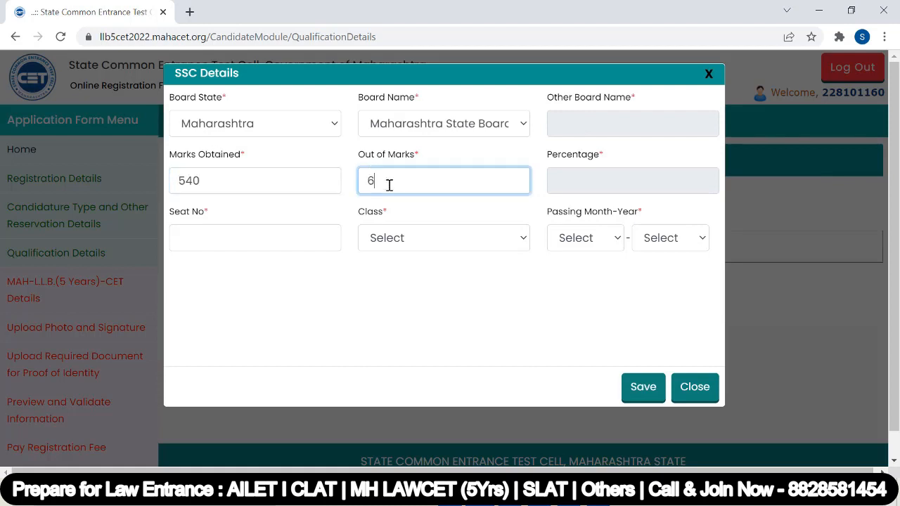
text(00)
click(459, 213)
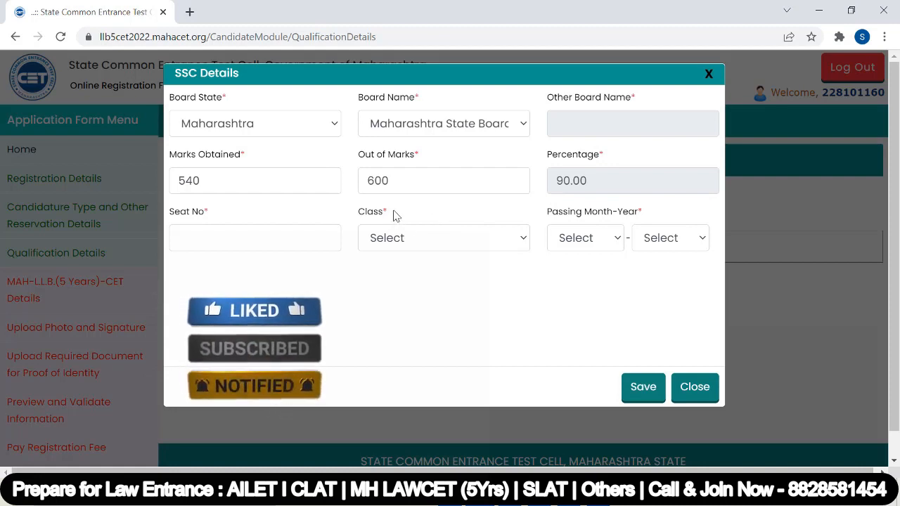
click(250, 235)
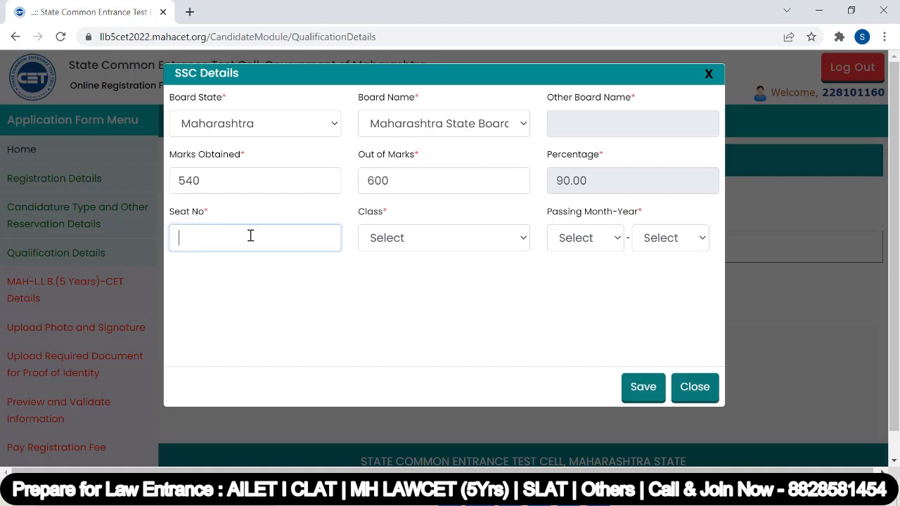
text(55554)
click(401, 239)
click(408, 277)
click(572, 328)
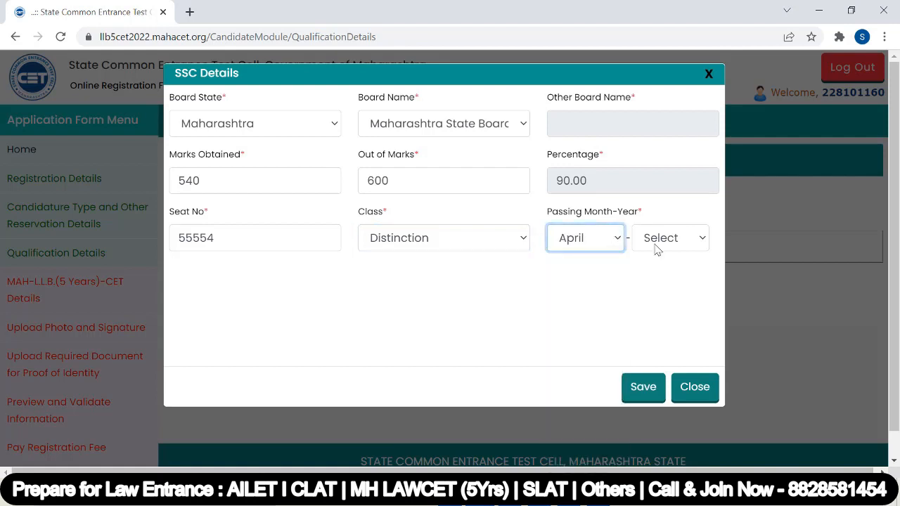
click(660, 241)
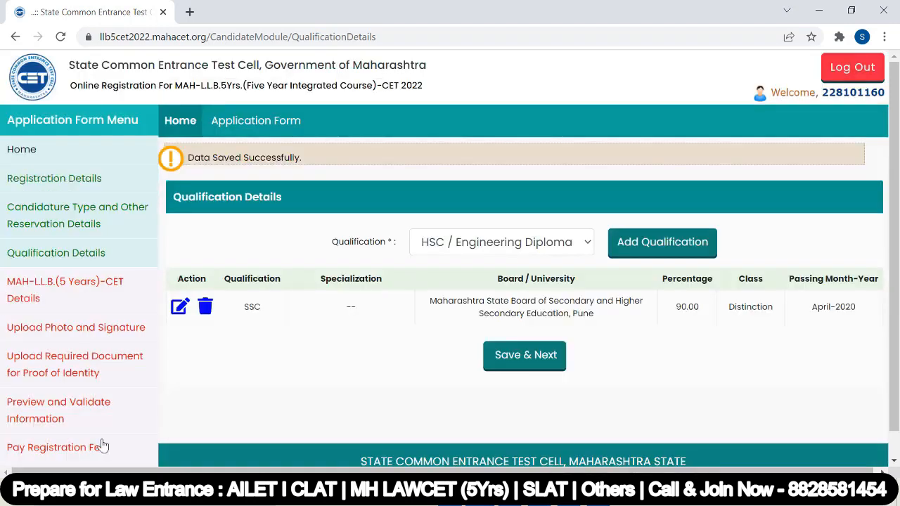
Start the HSC / Engineering Diploma entry with Maharashtra as board state and Maharashtra State Board.
click(647, 243)
click(243, 127)
click(236, 179)
click(446, 124)
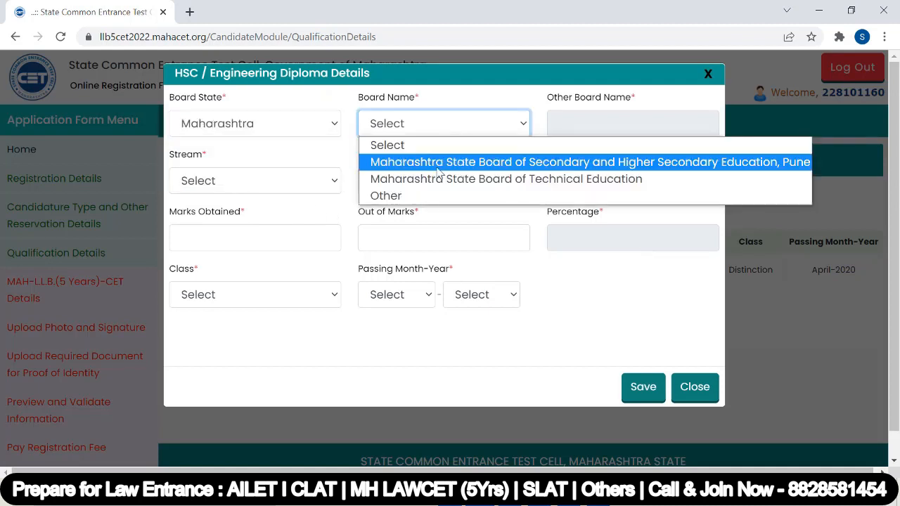
click(455, 164)
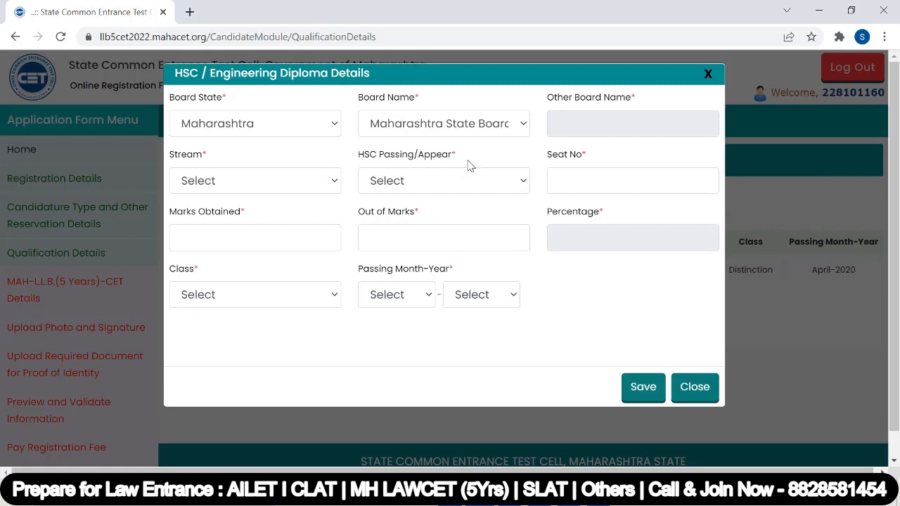
Set stream to Science and status to Appeared, then save the qualifications and continue.
click(213, 181)
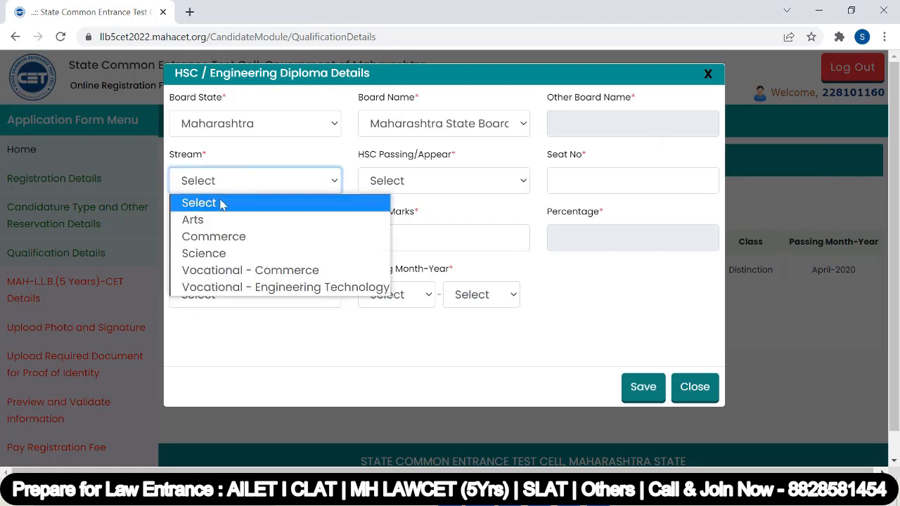
click(228, 255)
click(430, 181)
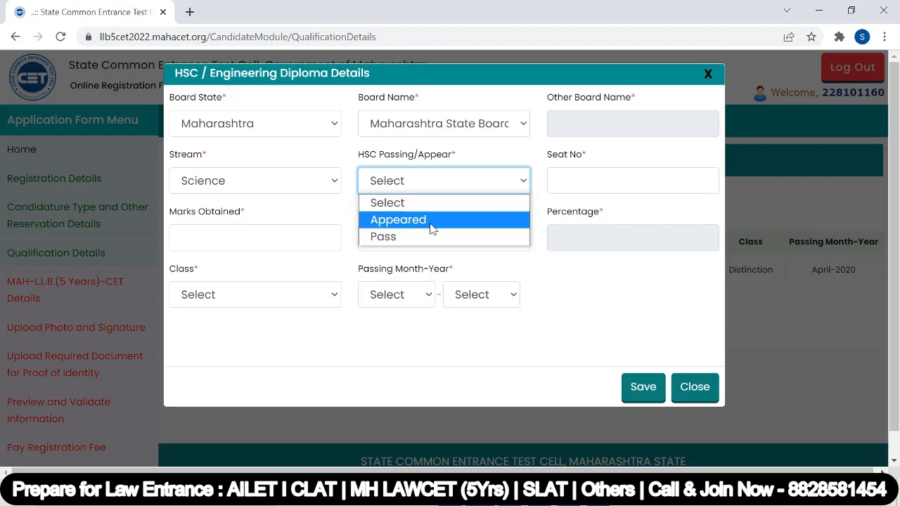
click(434, 221)
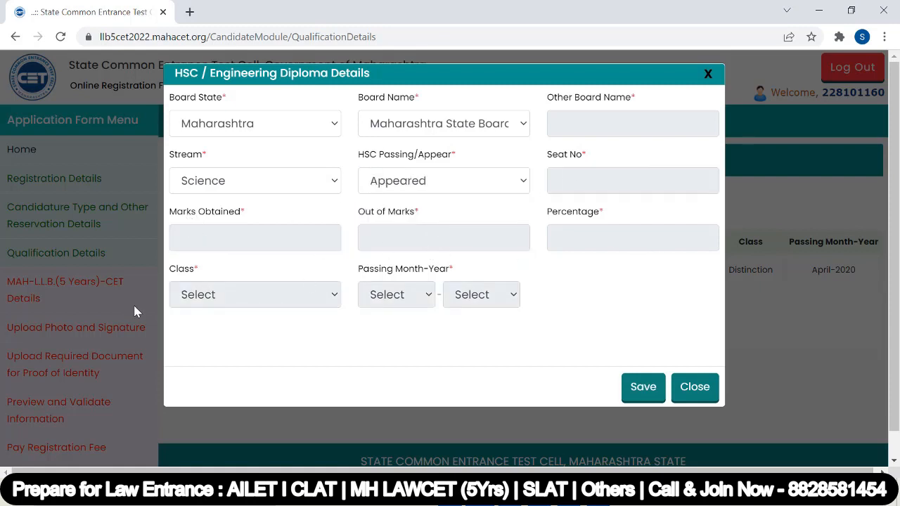
click(649, 390)
click(524, 362)
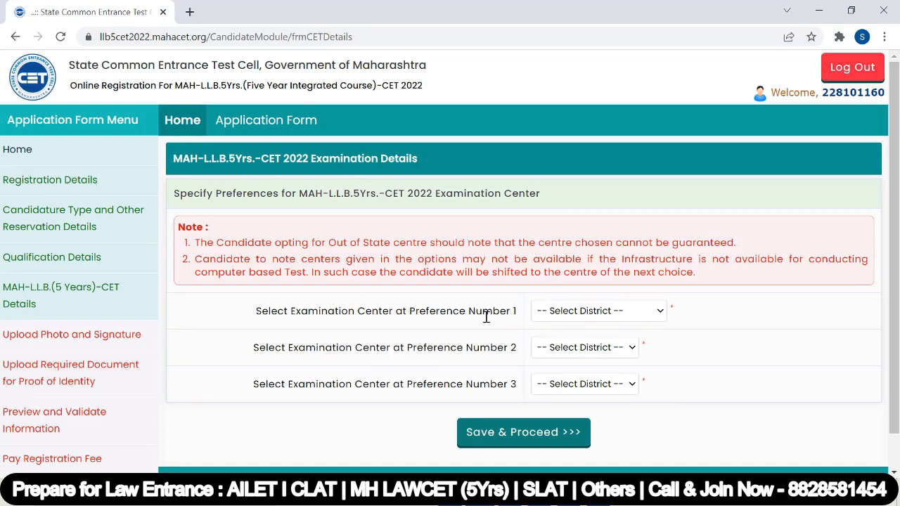
Choose Palghar, Mumbai Suburban and Mumbai City as centre preferences one to three and save.
click(636, 313)
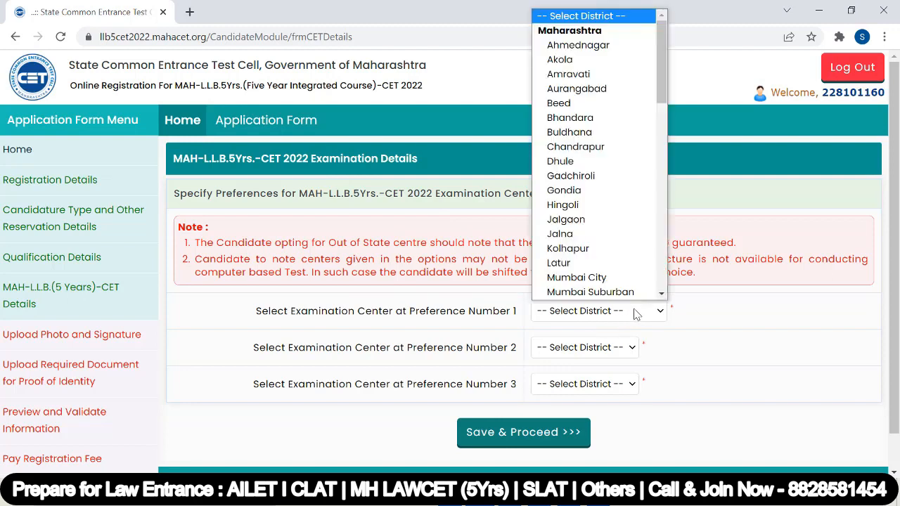
key(p)
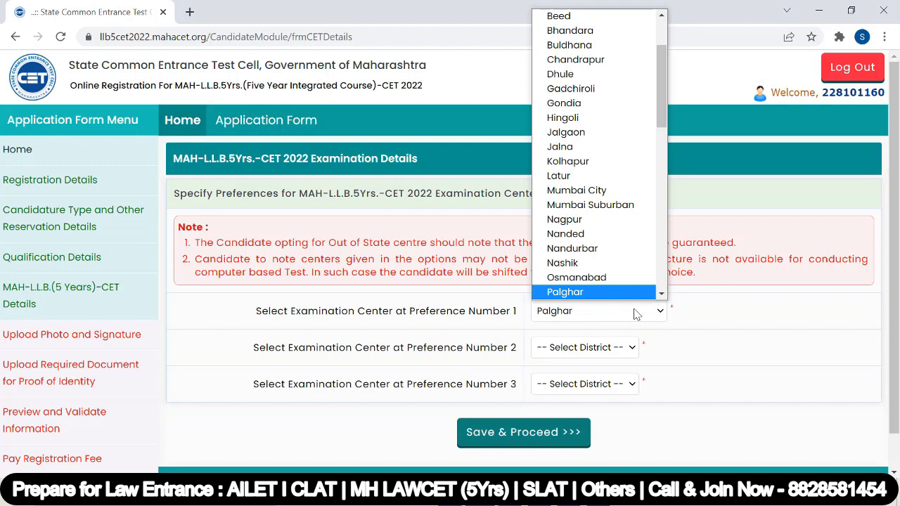
click(623, 293)
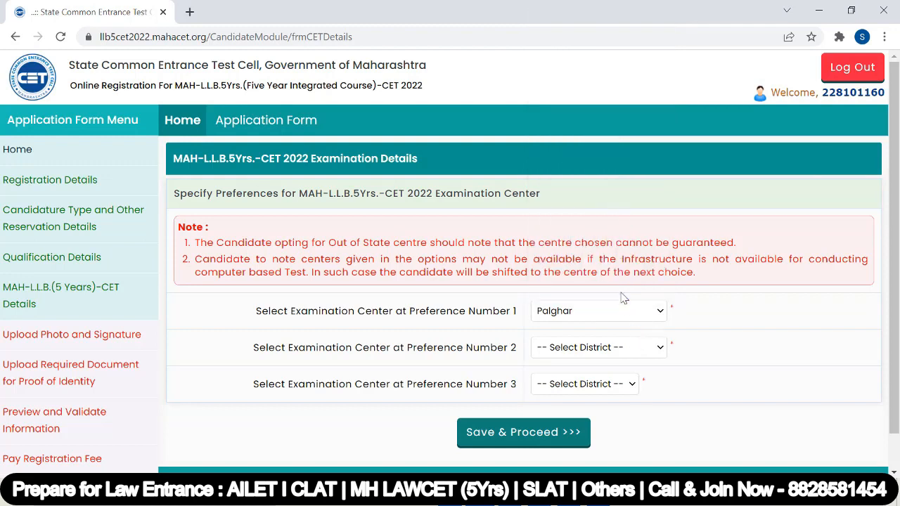
click(591, 345)
scroll(594, 330, down, 1)
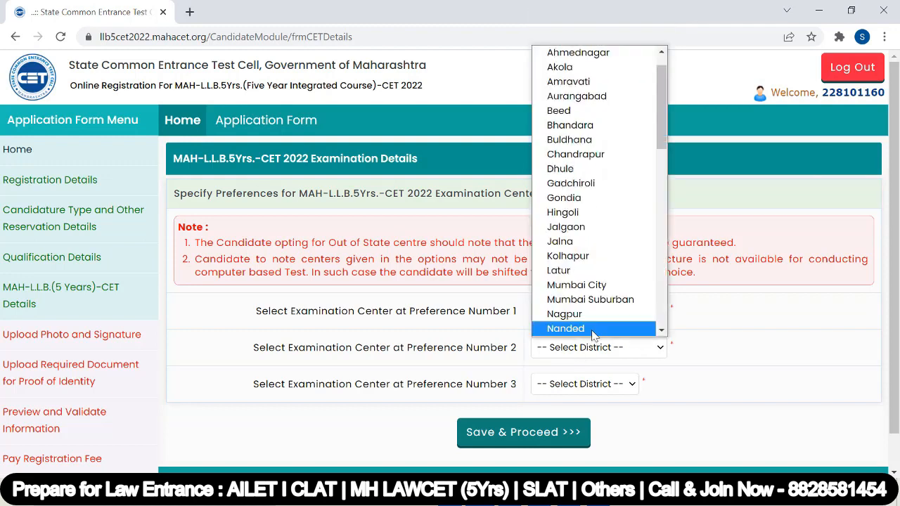
click(591, 299)
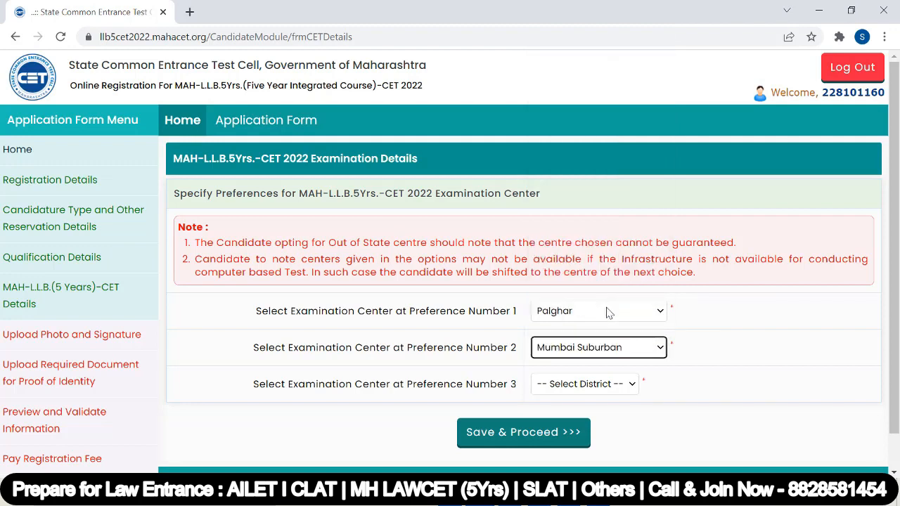
click(577, 385)
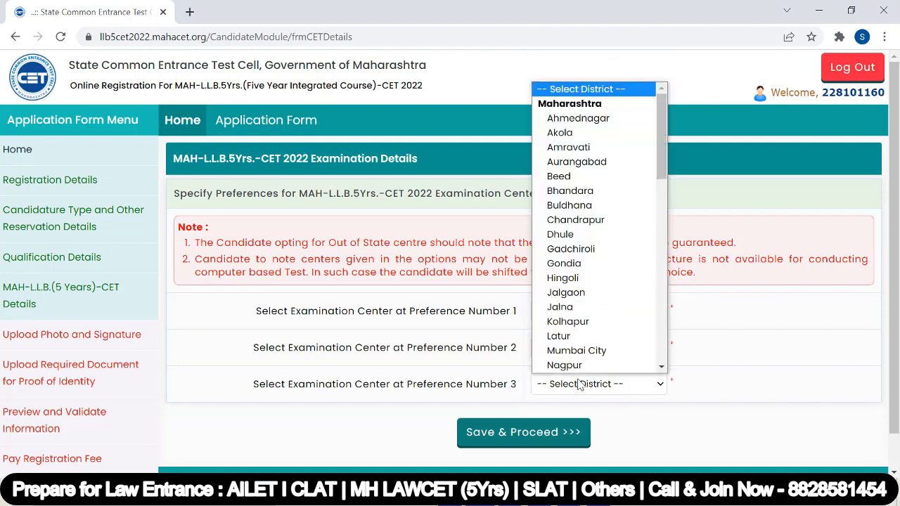
click(585, 349)
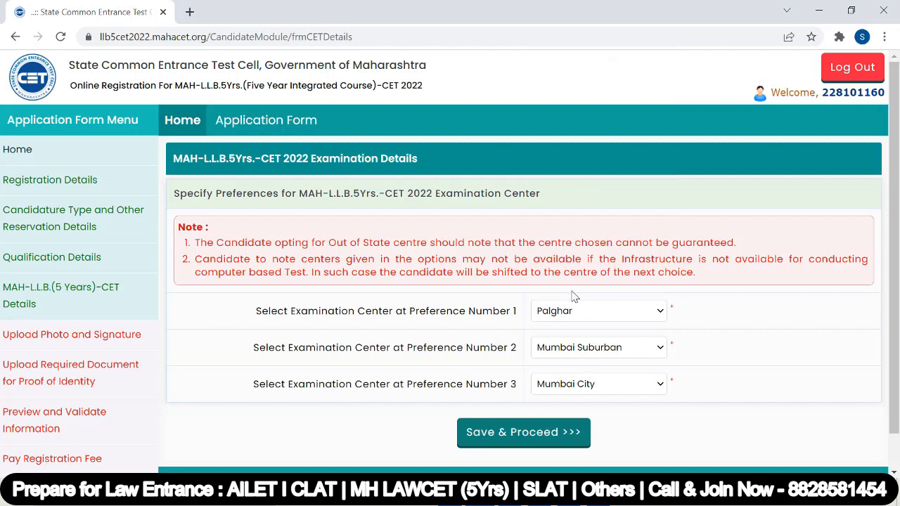
click(584, 315)
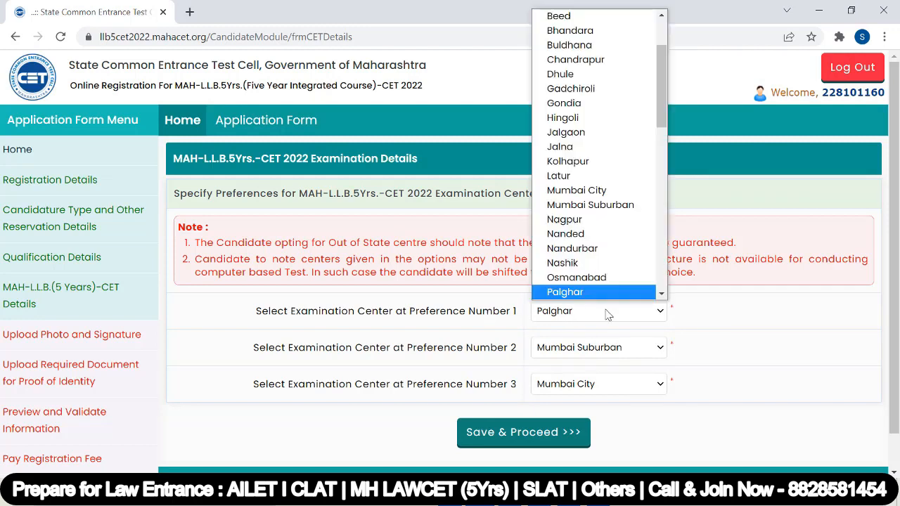
click(701, 322)
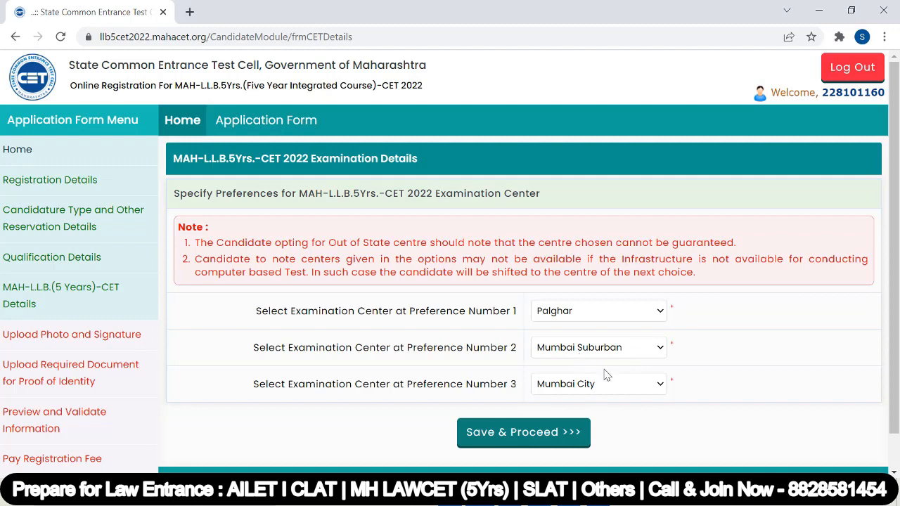
scroll(597, 386, down, 1)
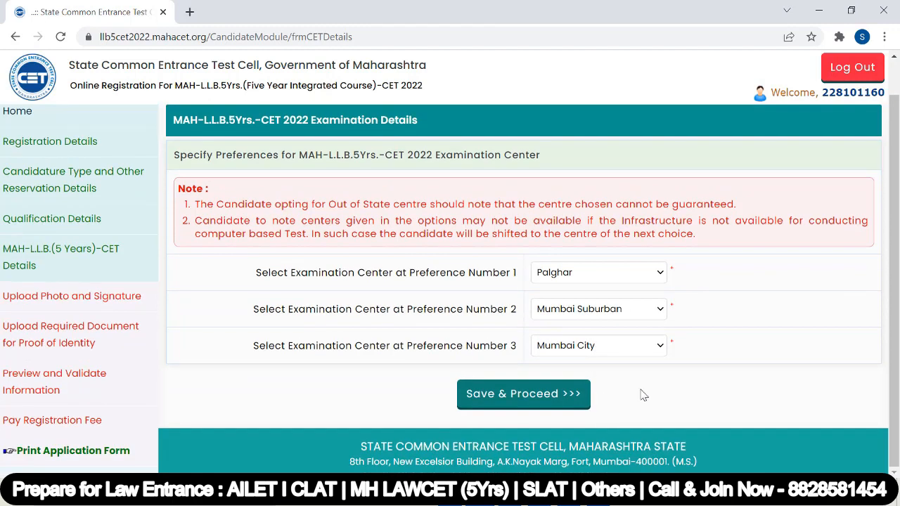
click(533, 397)
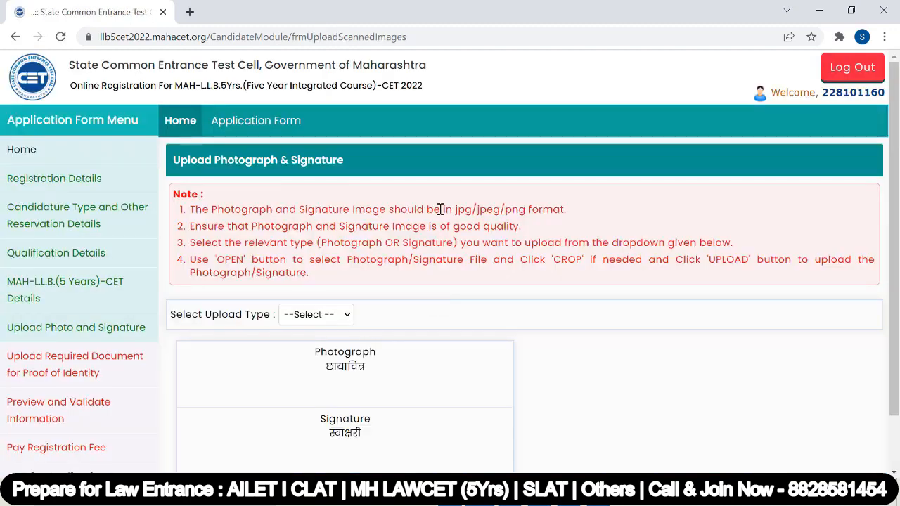
Upload the cropped photograph with Upload Type set to Photograph.
scroll(439, 209, down, 1)
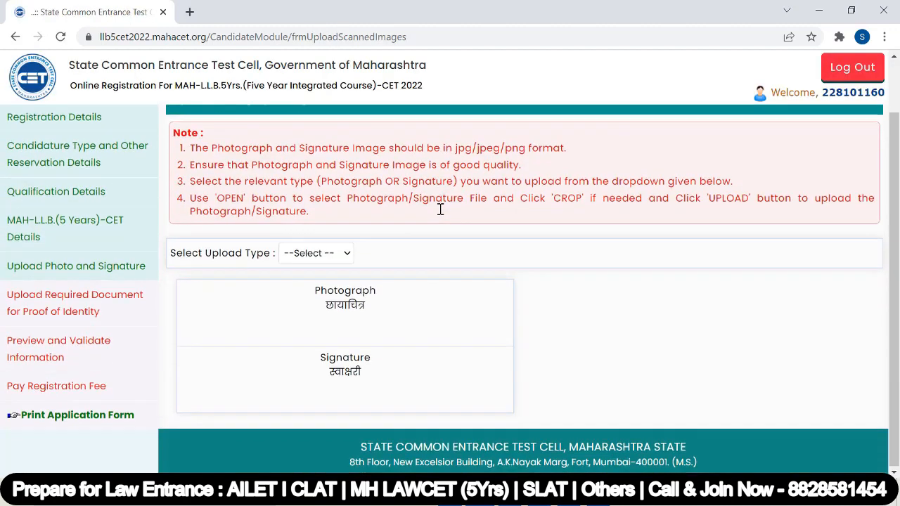
click(343, 255)
click(338, 287)
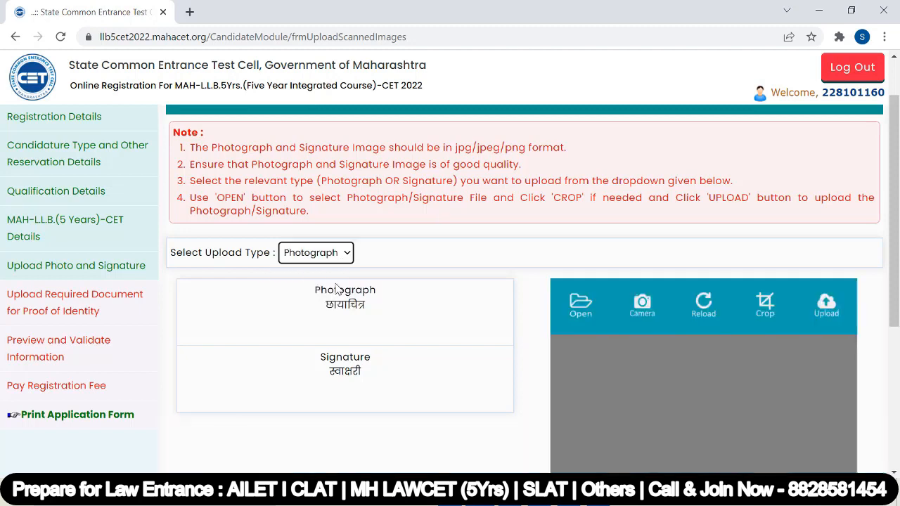
scroll(556, 253, down, 1)
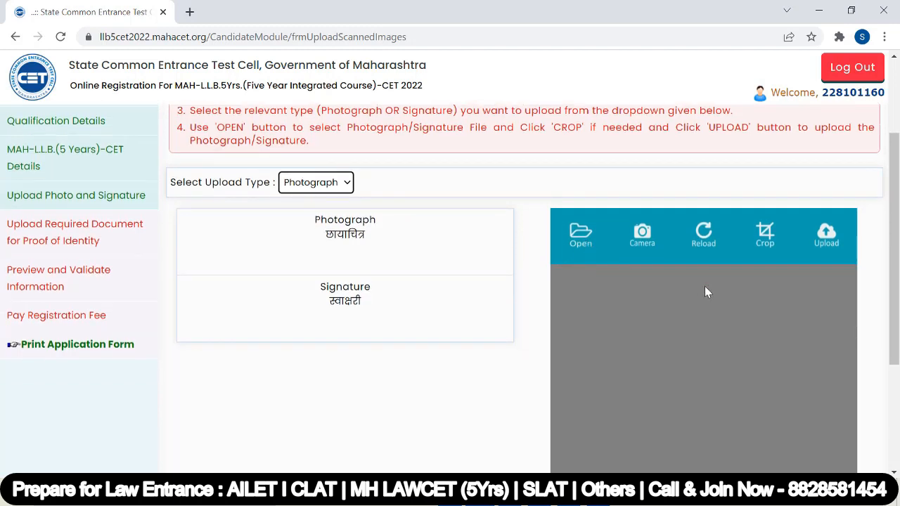
click(825, 236)
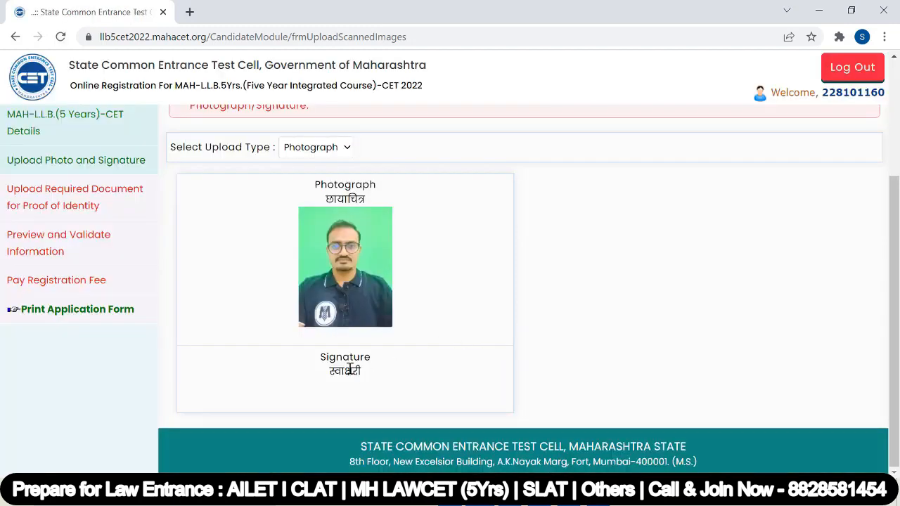
Load, crop and upload the signature image, then save and continue.
click(342, 148)
click(322, 196)
click(581, 198)
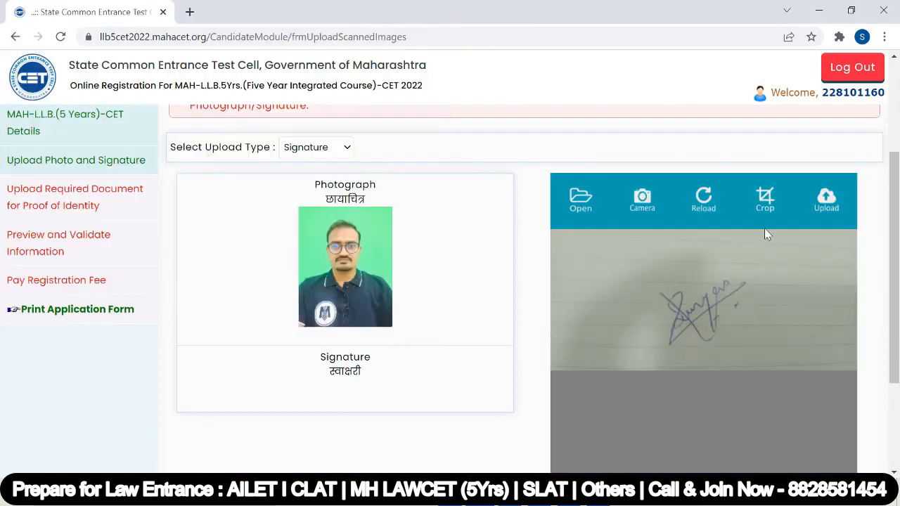
click(767, 206)
click(828, 202)
scroll(358, 299, down, 3)
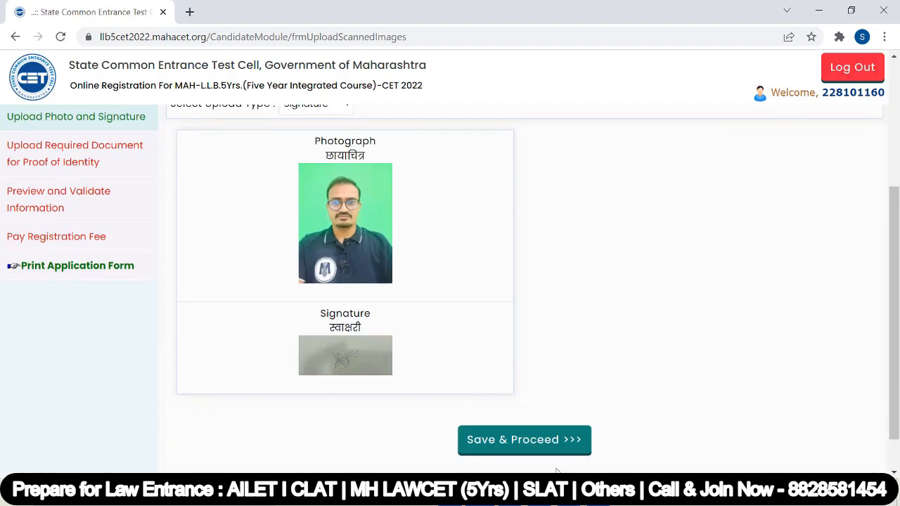
click(518, 446)
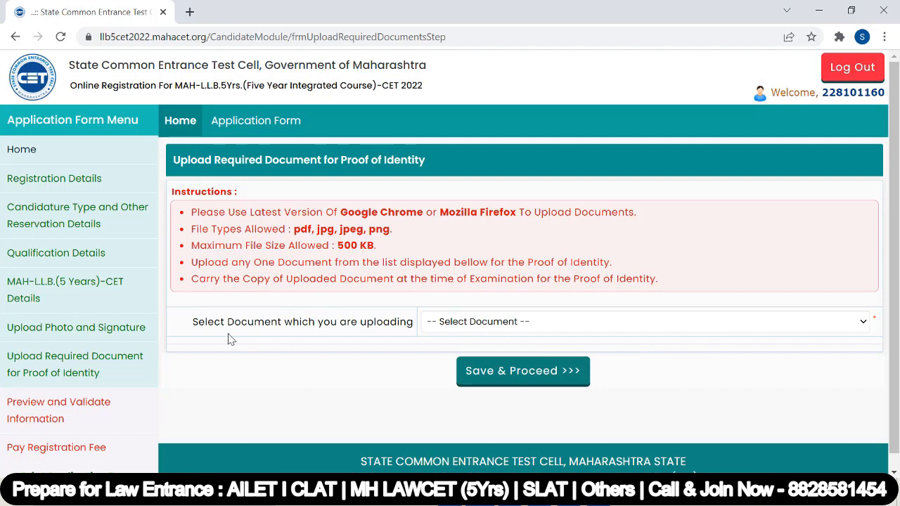
Highlight the document-selection prompt and the Proof of Identity heading for emphasis.
drag(205, 321, 405, 365)
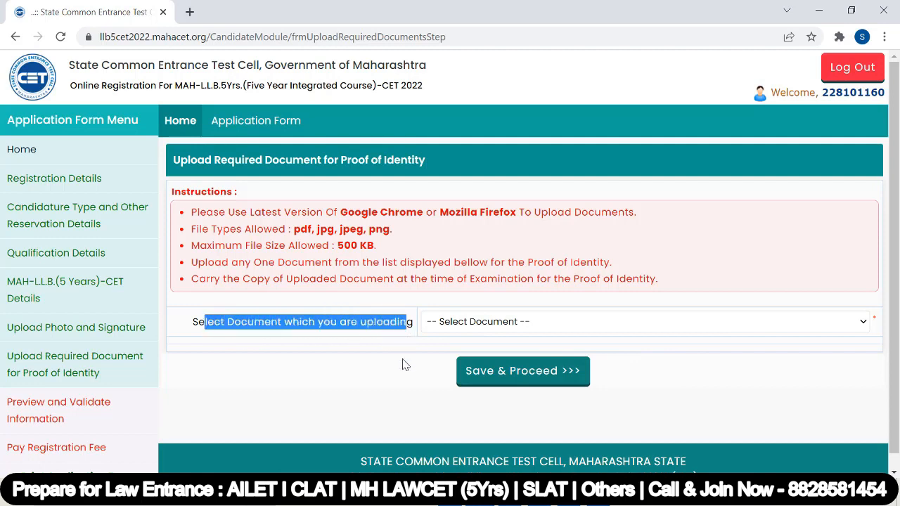
click(405, 365)
drag(342, 161, 454, 162)
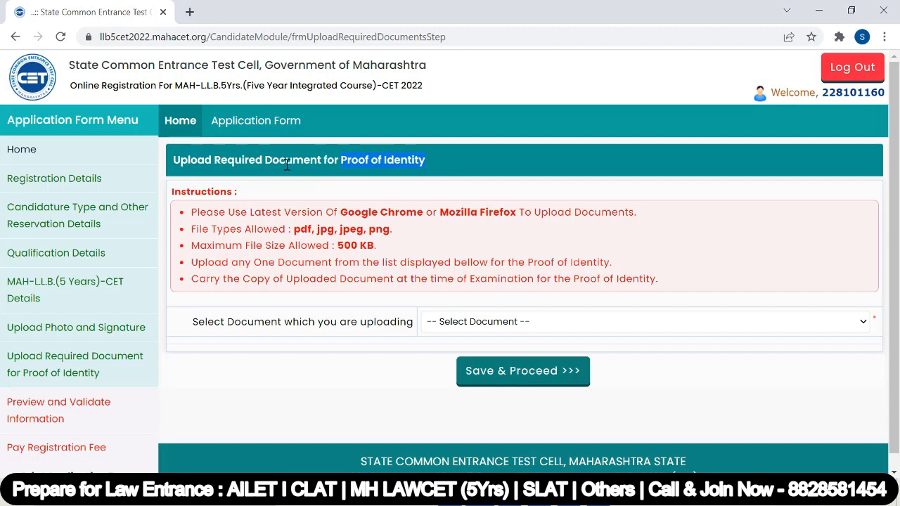
click(342, 172)
Select Aadhaar Card, upload the adhar image file, and save the identity step.
click(463, 326)
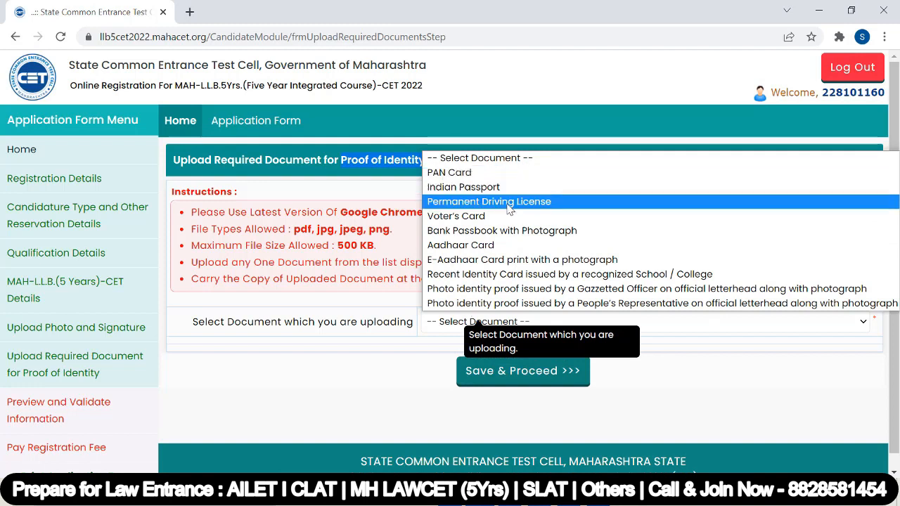
click(506, 246)
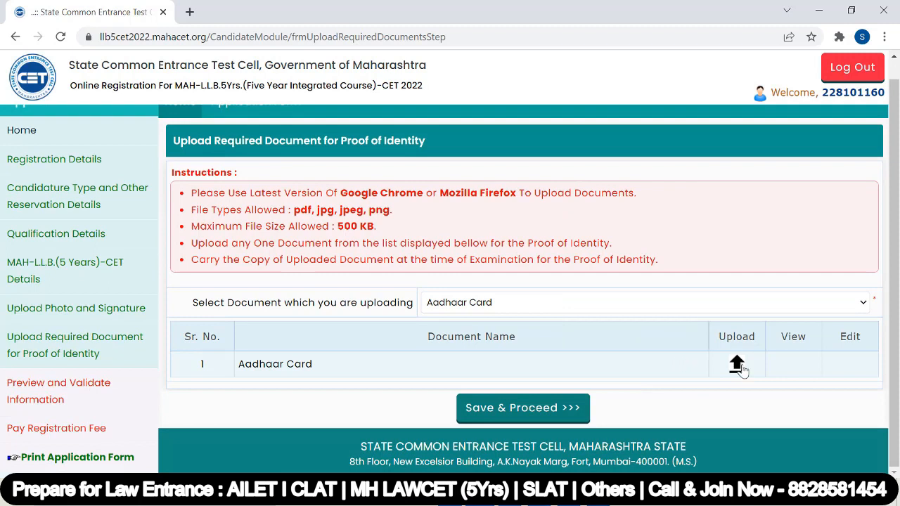
click(741, 367)
click(243, 239)
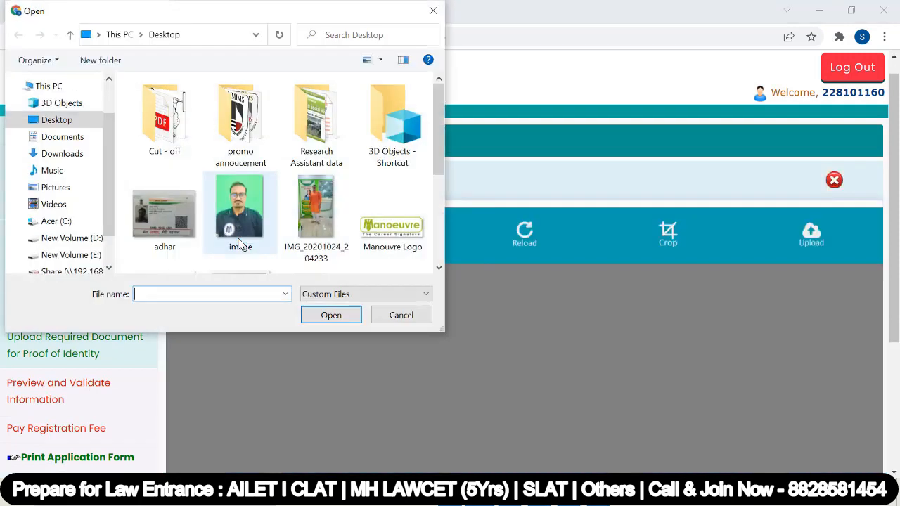
click(164, 214)
click(331, 315)
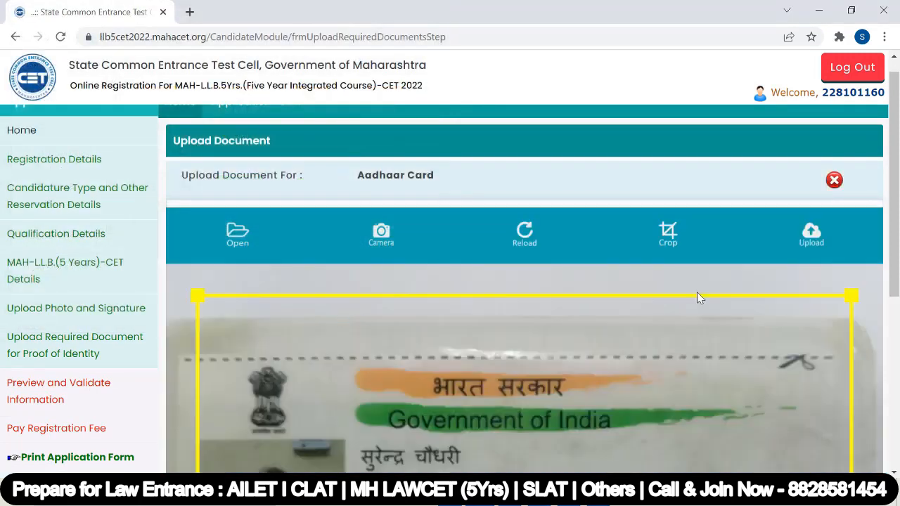
click(812, 232)
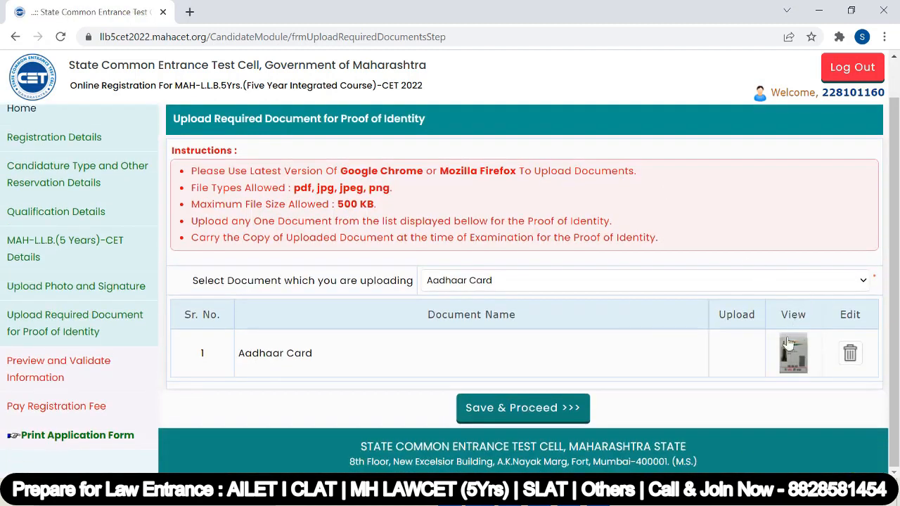
click(533, 411)
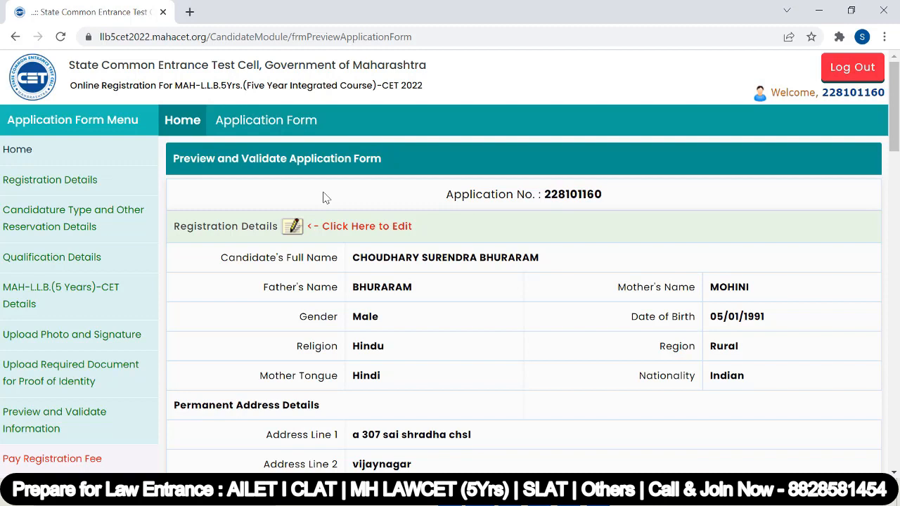
Check the preview's details, photo, signature and Aadhaar Card, then choose Proceed for Payment.
scroll(454, 190, down, 1)
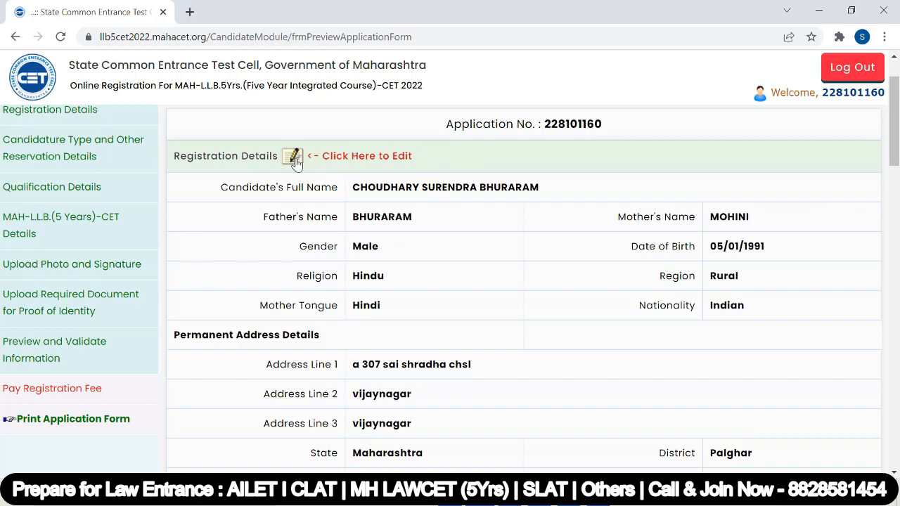
scroll(398, 257, down, 3)
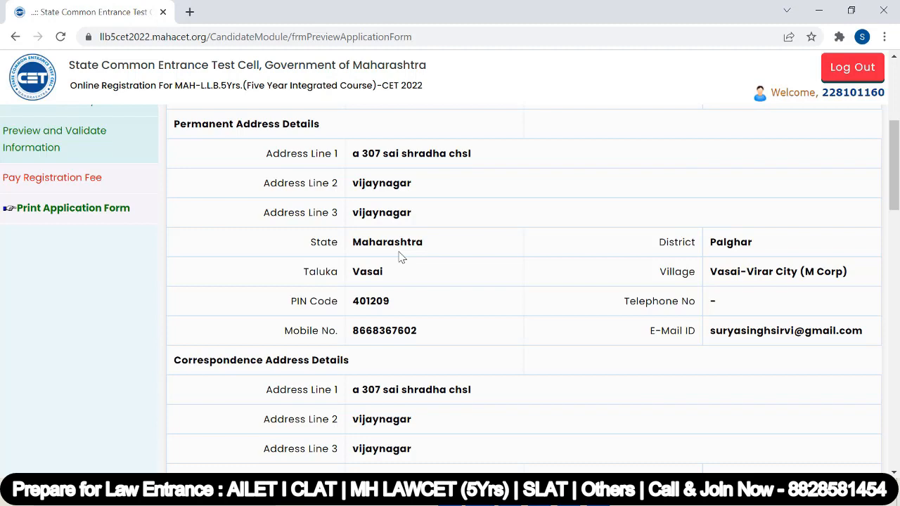
scroll(398, 257, down, 5)
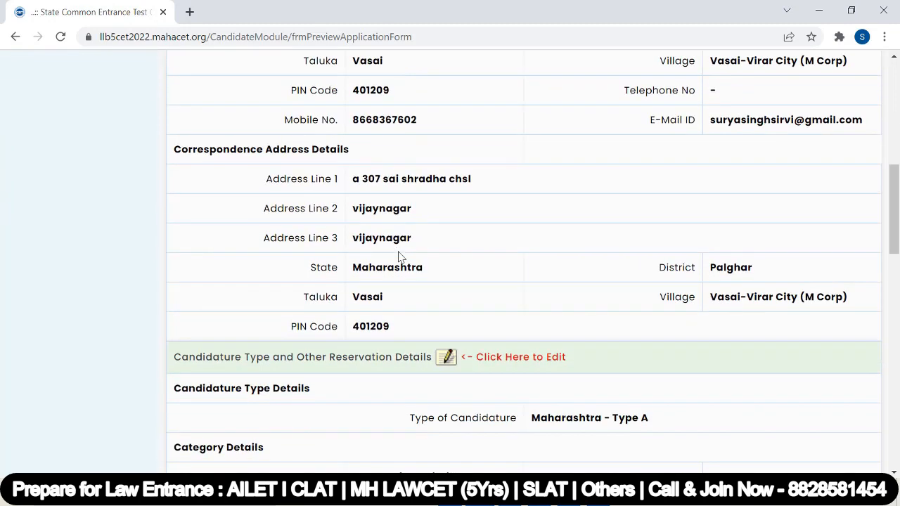
scroll(398, 257, down, 7)
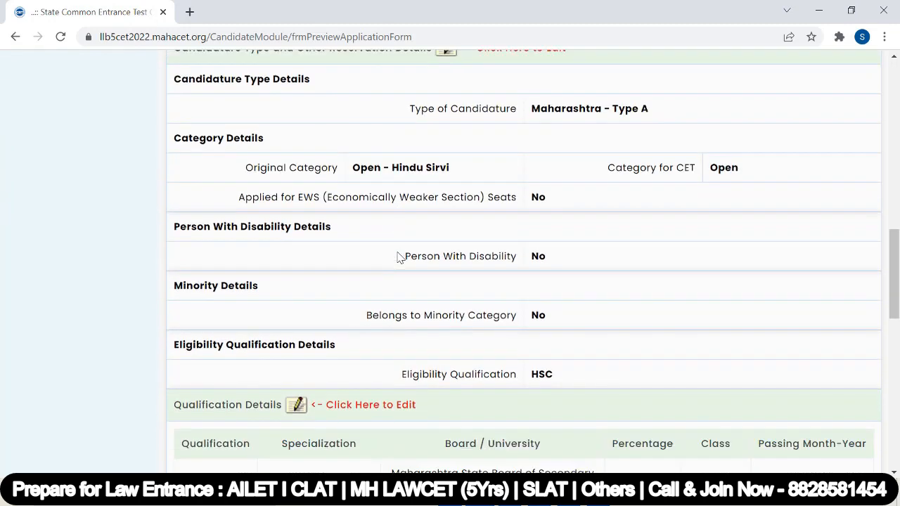
scroll(398, 259, down, 4)
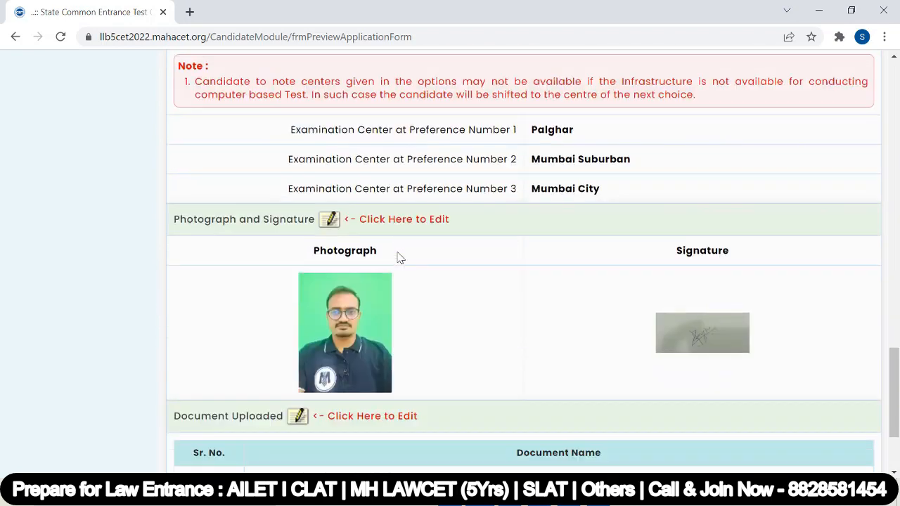
scroll(518, 312, up, 15)
scroll(520, 315, down, 4)
scroll(520, 315, down, 12)
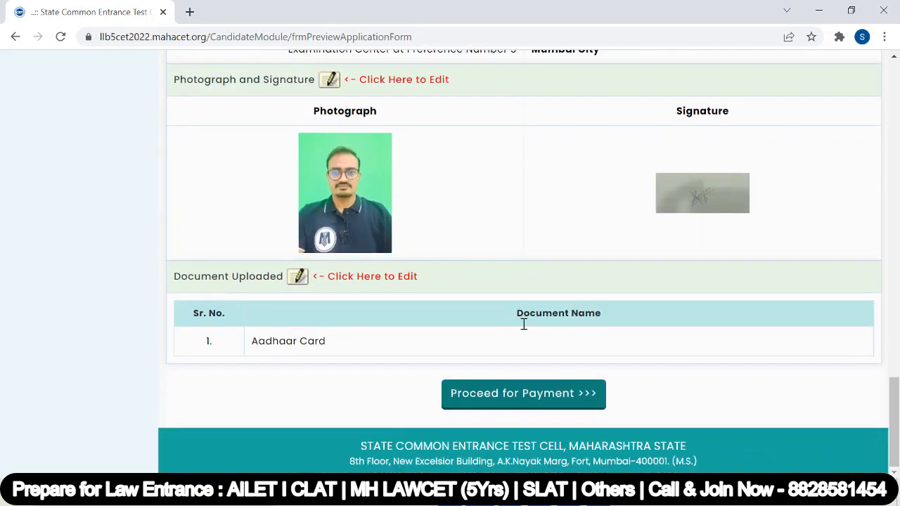
click(523, 396)
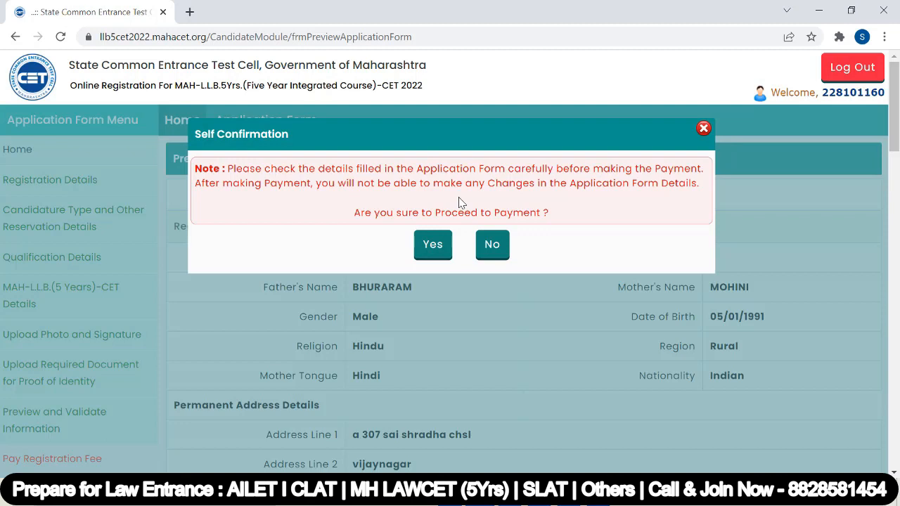
Answer Yes to Self Confirmation, tick the ₹800 Registration Fee, and continue to payment mode selection.
click(436, 246)
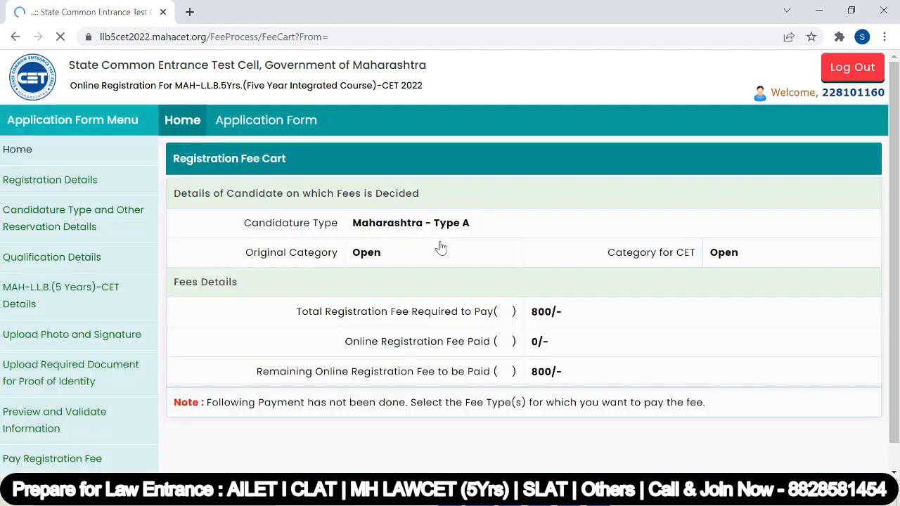
scroll(438, 247, down, 3)
scroll(443, 247, up, 2)
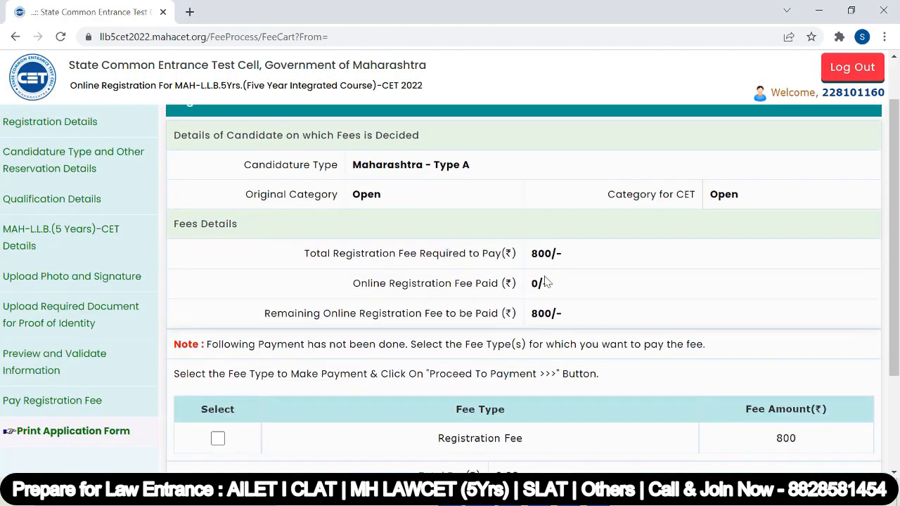
drag(531, 257, 568, 263)
scroll(569, 263, down, 2)
click(218, 298)
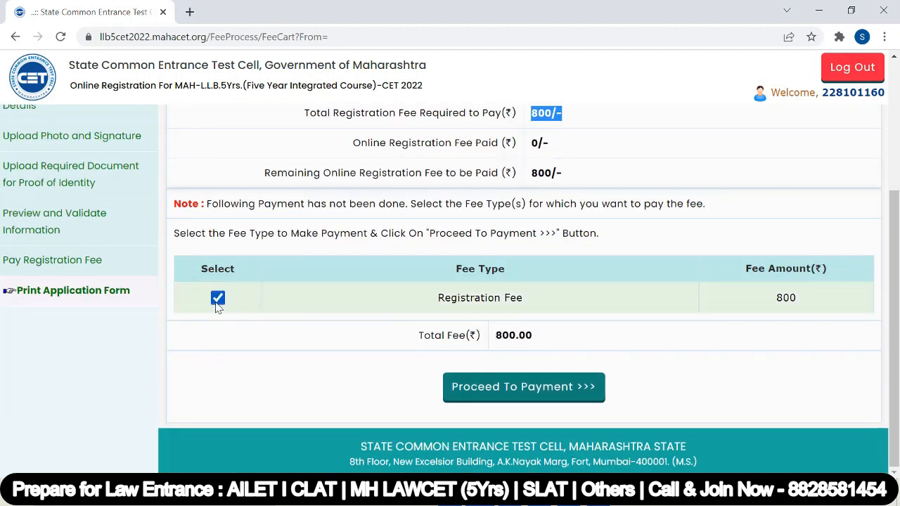
click(532, 391)
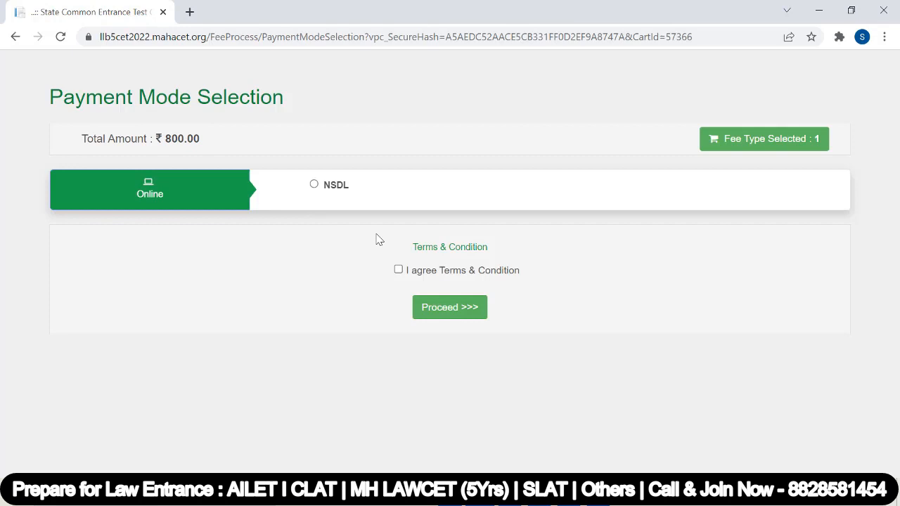
Agree to the Terms & Conditions, pick NSDL, and confirm the redirect to the ₹800 SurePay card form.
click(399, 272)
click(450, 310)
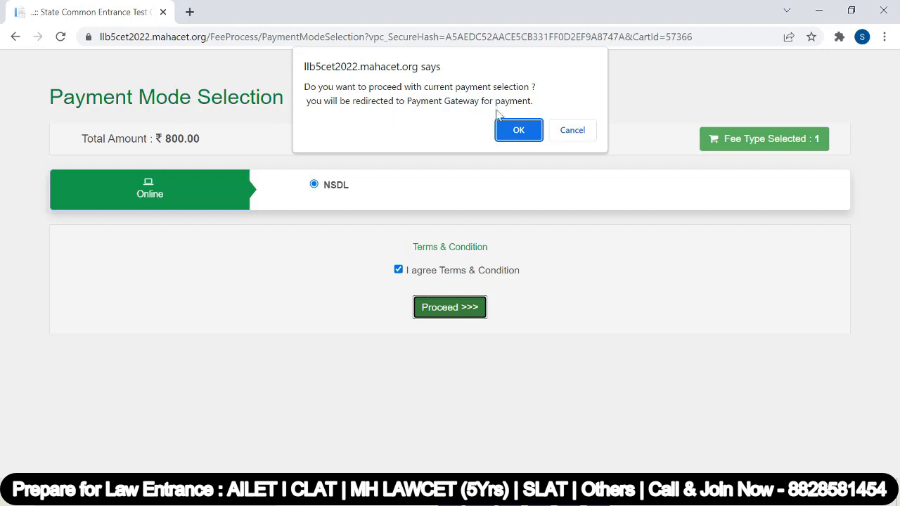
click(519, 130)
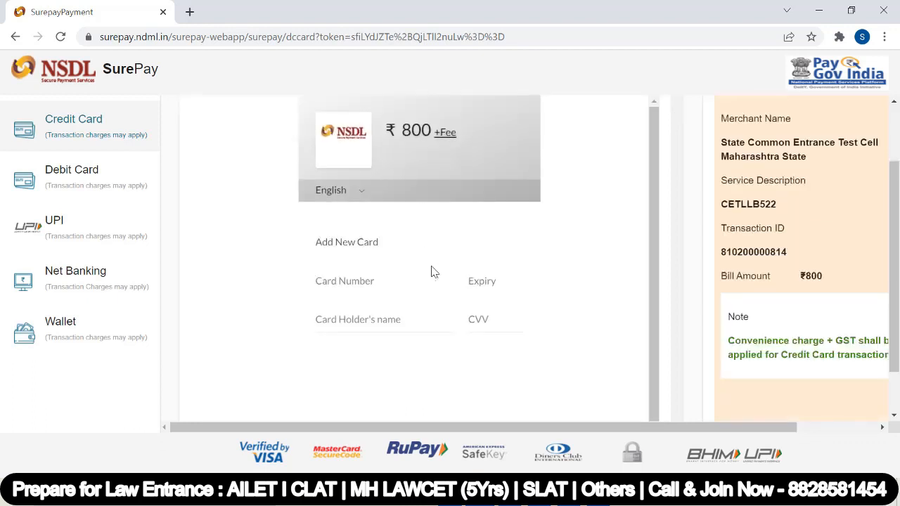
scroll(434, 272, down, 1)
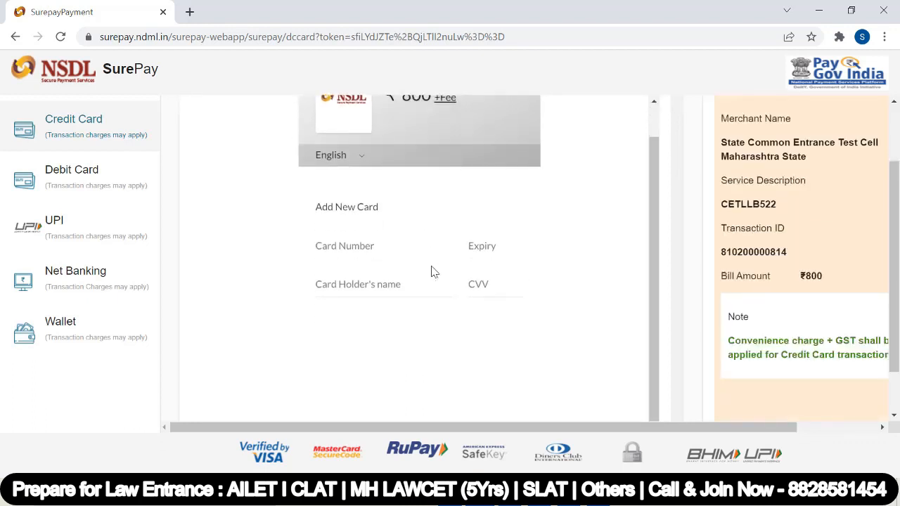
scroll(434, 272, up, 1)
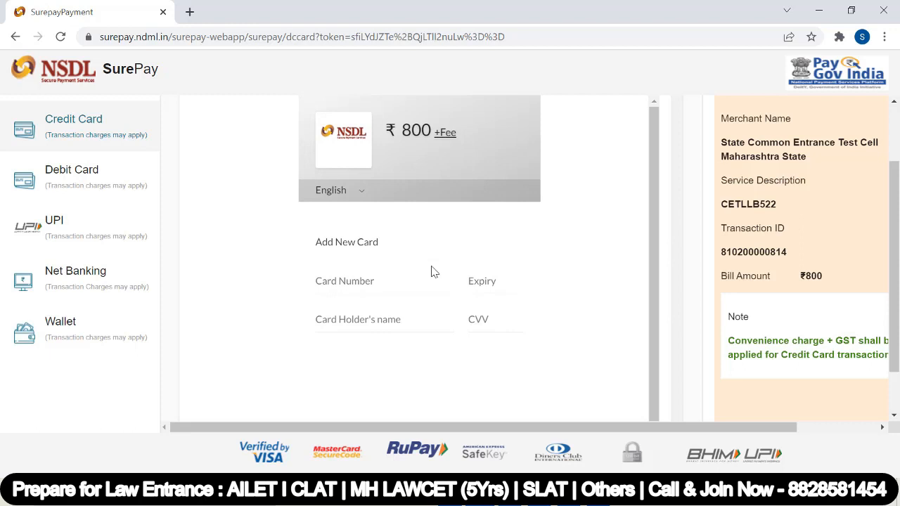